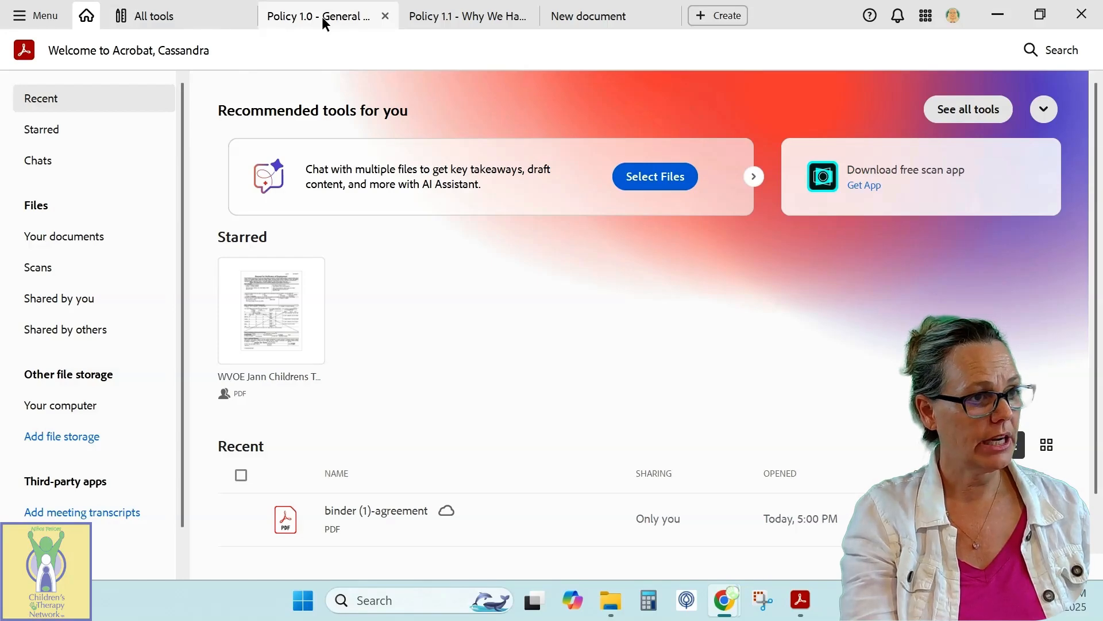
- Start creating a PDF from multiple files, using the option to combine them into a single PDF
click(322, 17)
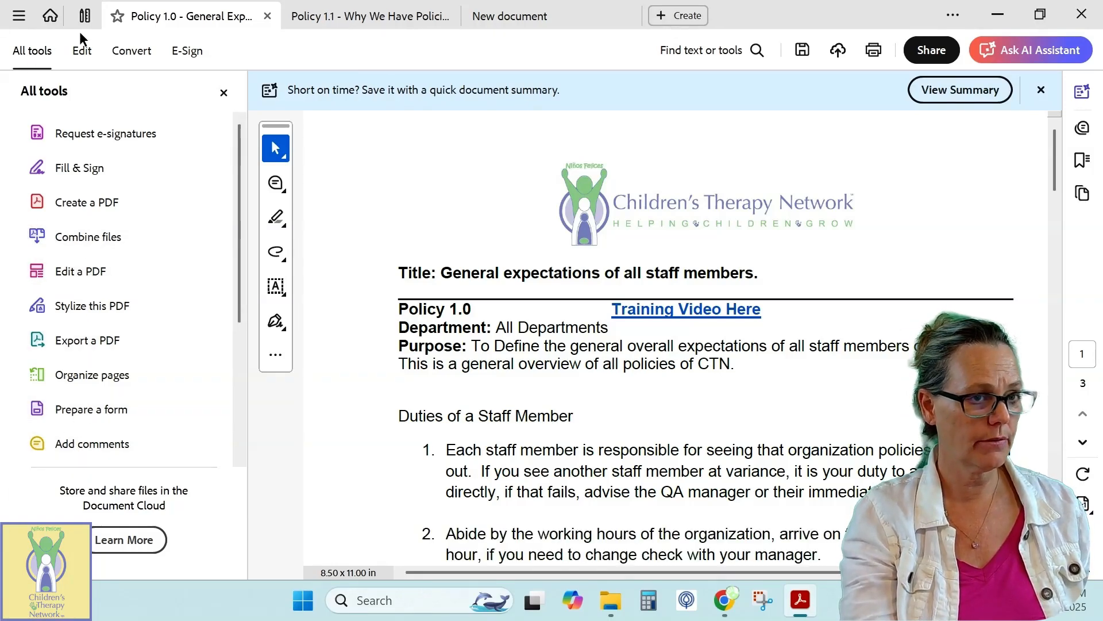
click(50, 15)
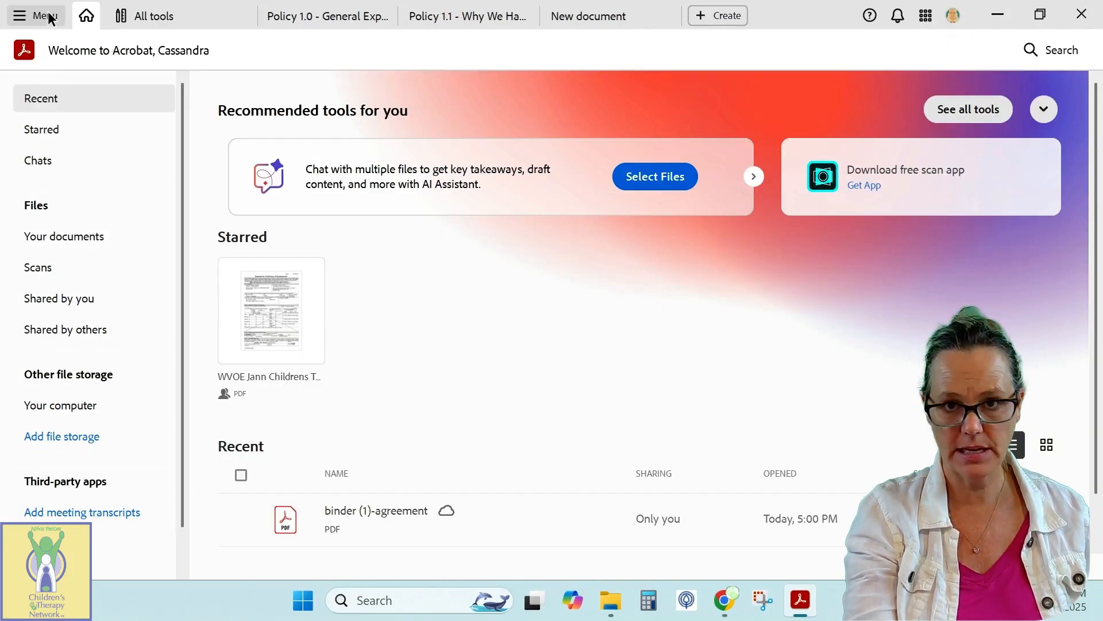
click(977, 110)
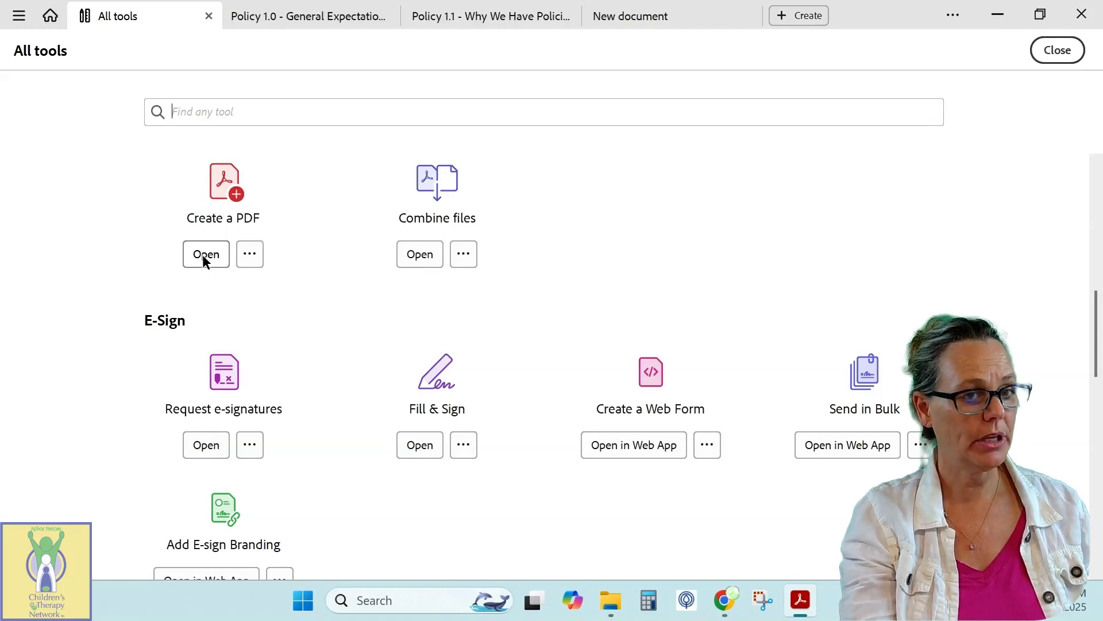
click(205, 258)
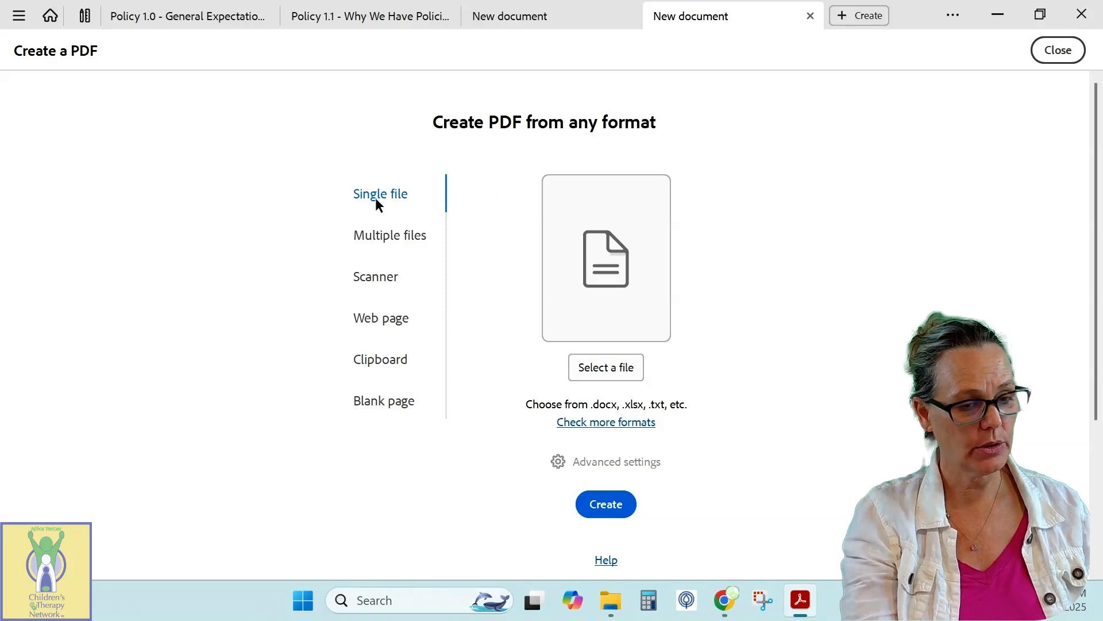
click(388, 236)
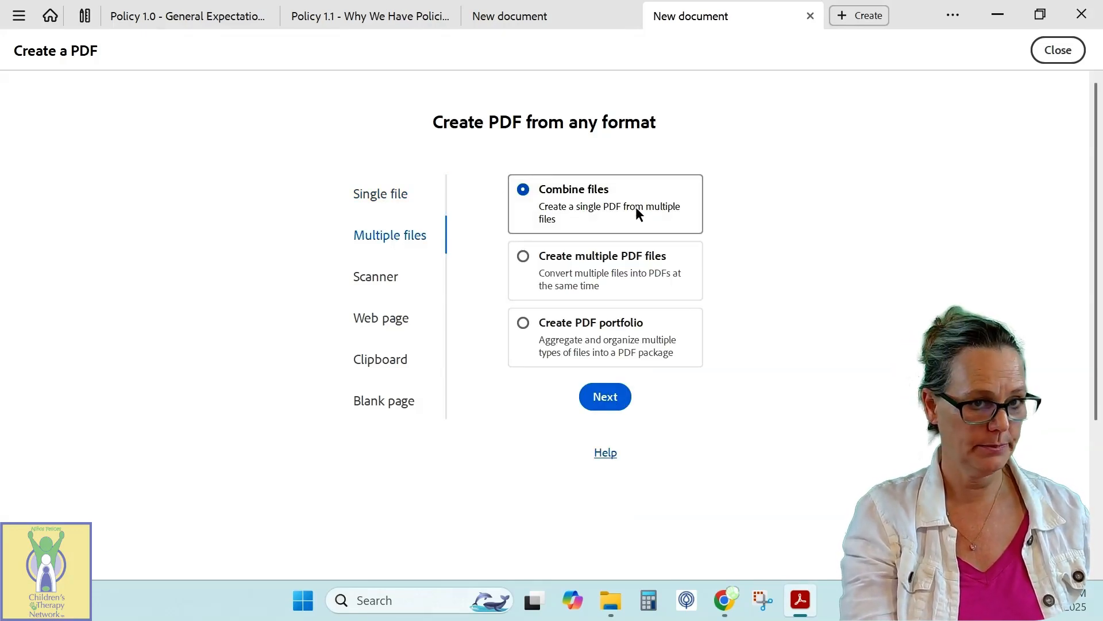
click(606, 397)
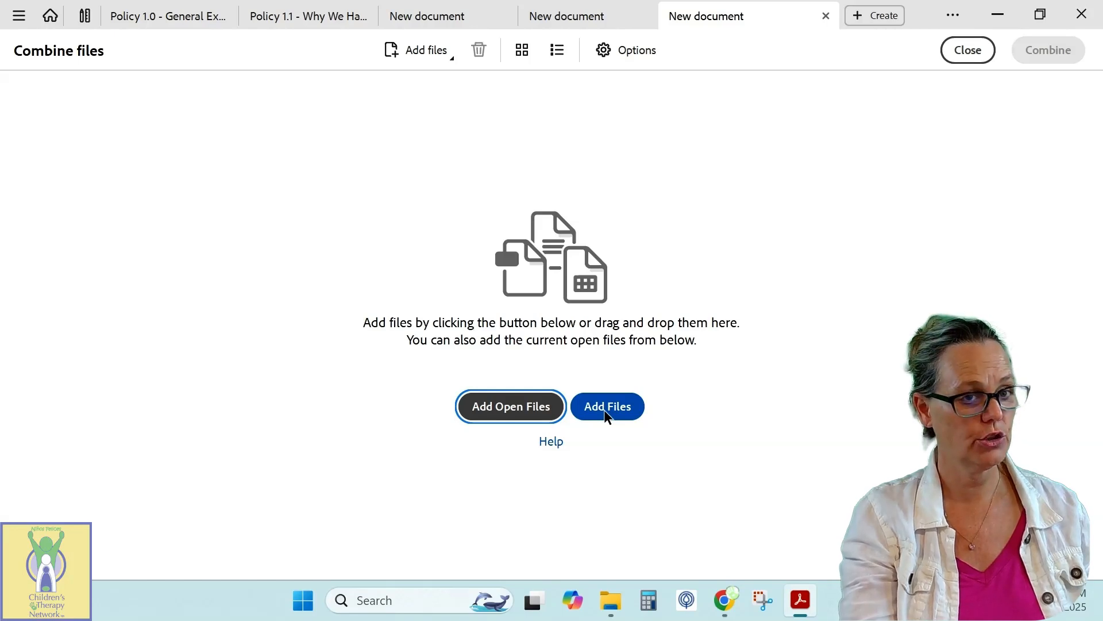
- Add all of today's policy Word documents in Downloads, from Policy 1.1 through Policy 1.30, to the files being combined
click(605, 411)
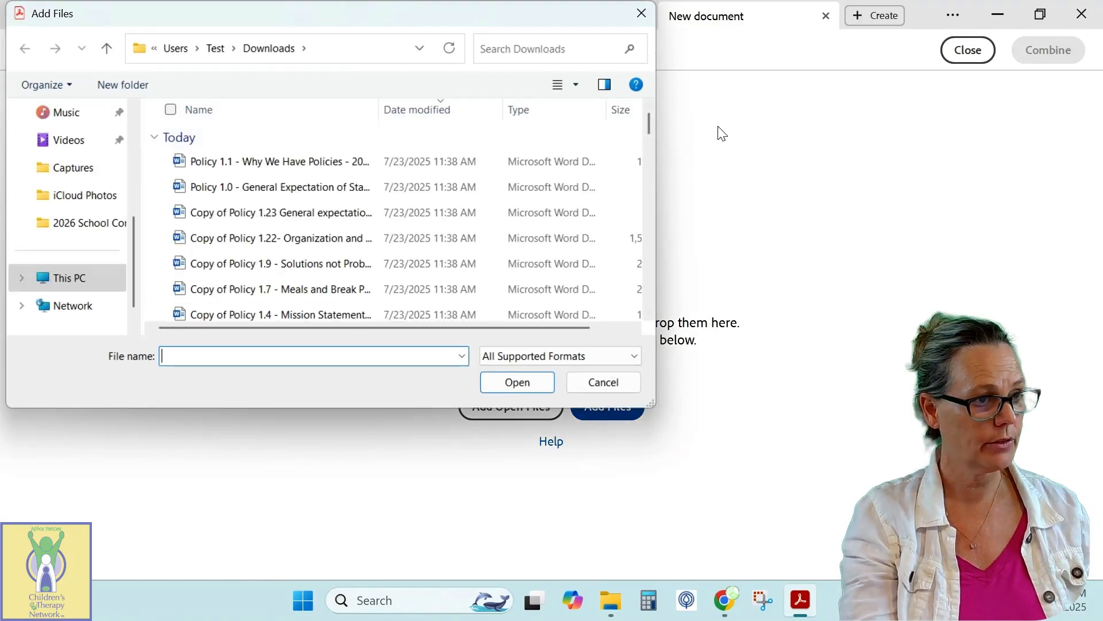
click(334, 161)
scroll(342, 248, down, 2)
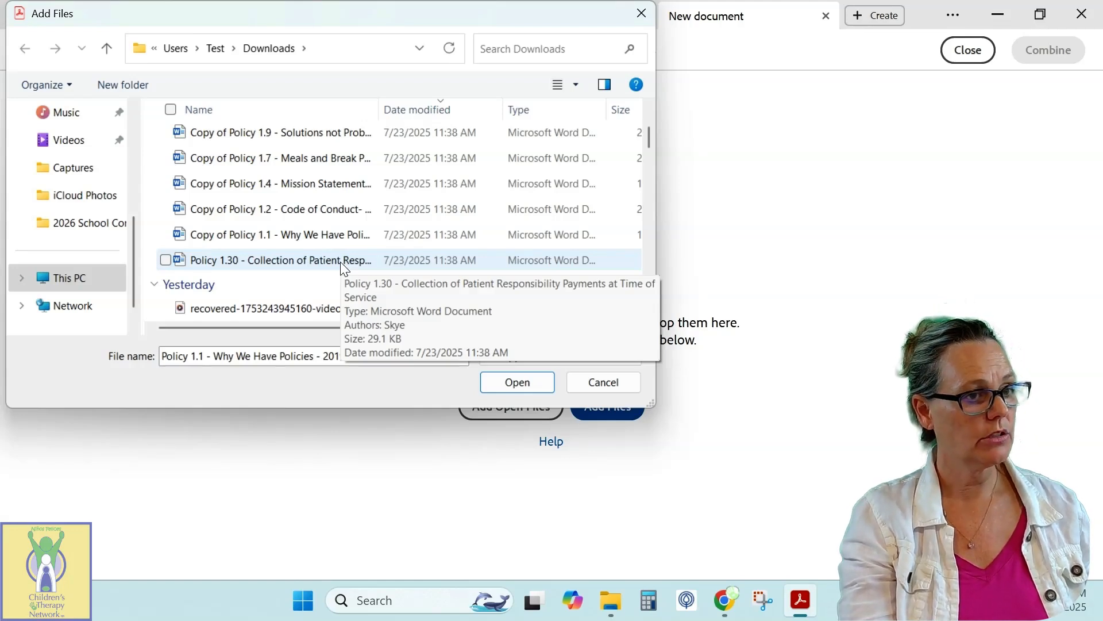
shift+click(340, 260)
scroll(360, 250, up, 1)
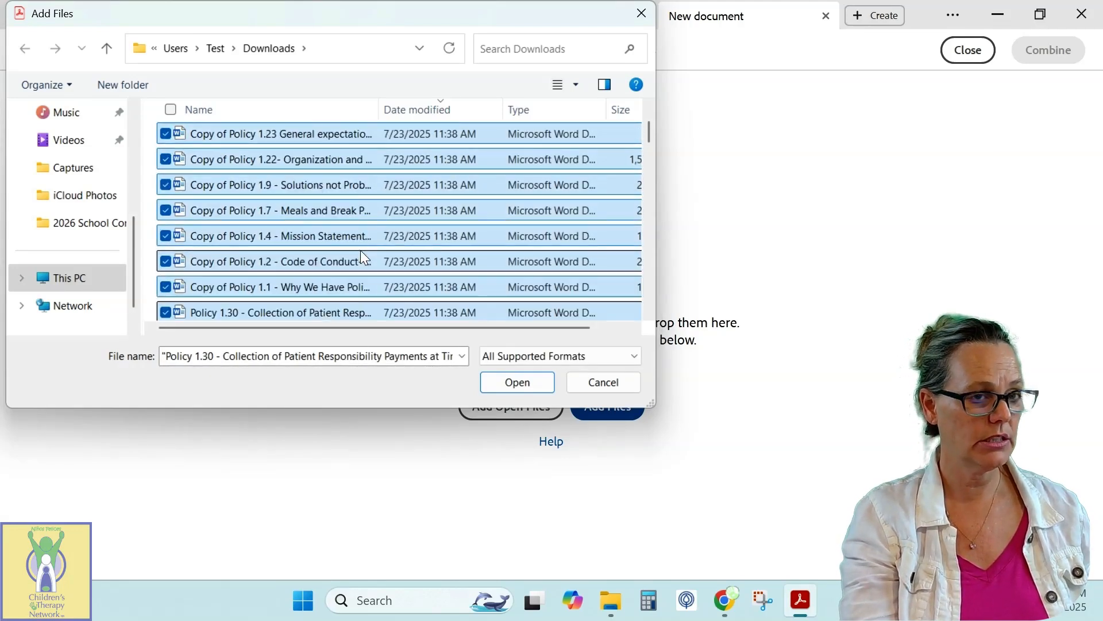
scroll(361, 253, up, 1)
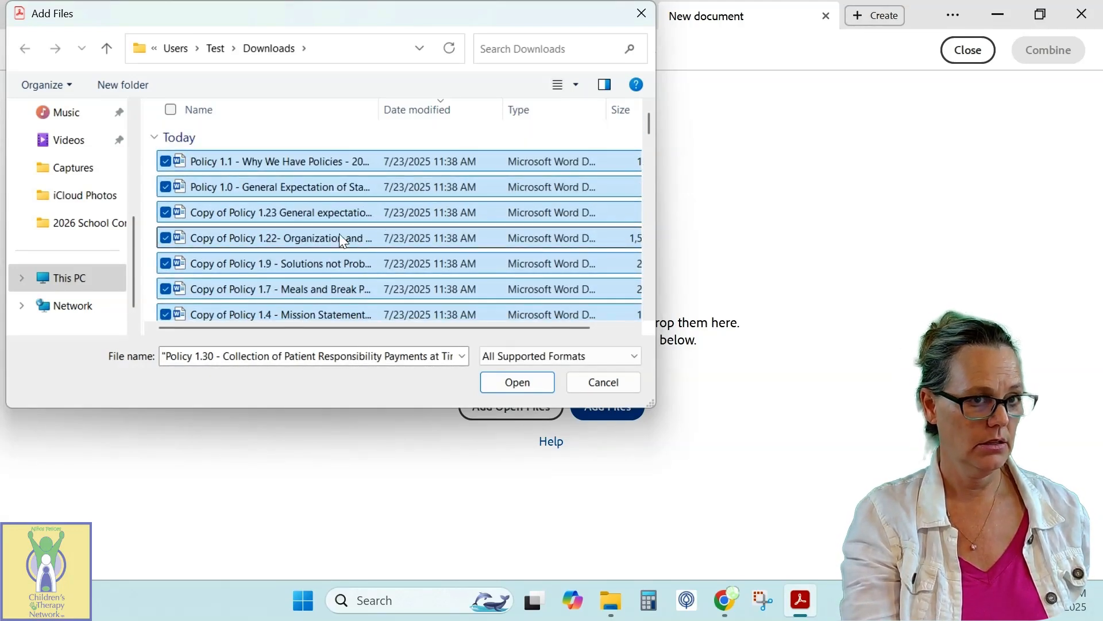
click(526, 381)
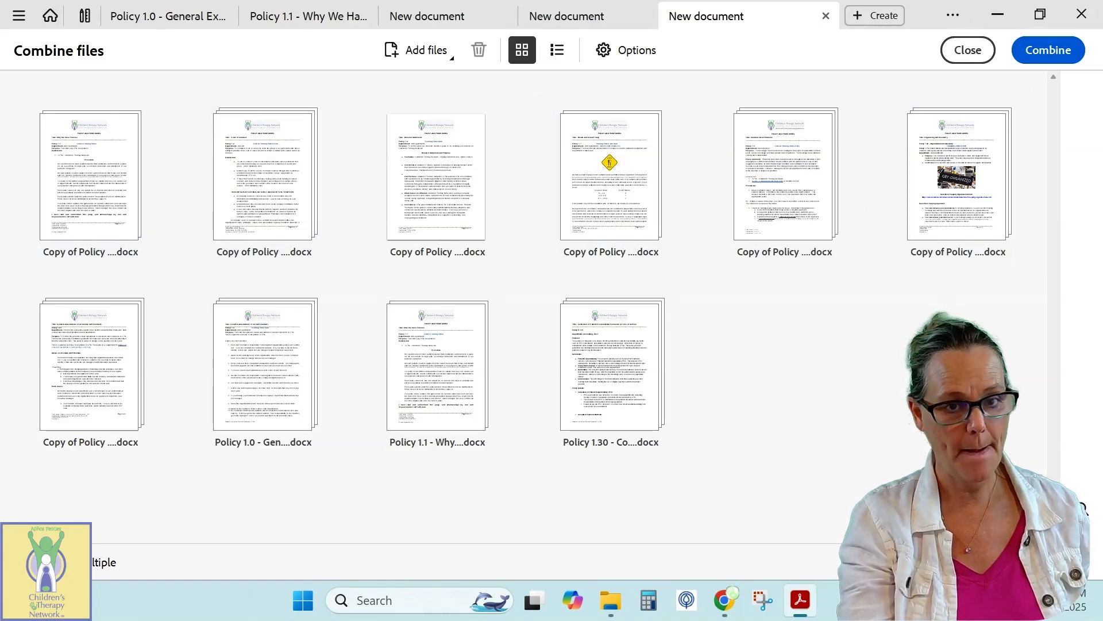
- Combine all the added policy documents into one PDF and save it in Downloads as Test binder
key(ctrl+a)
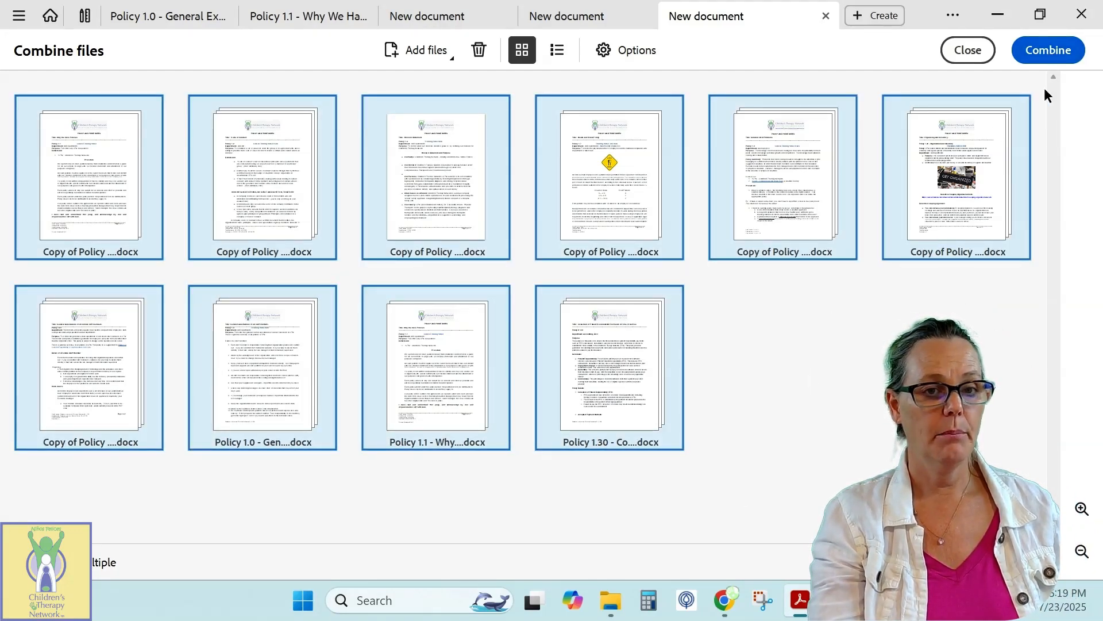
click(1047, 54)
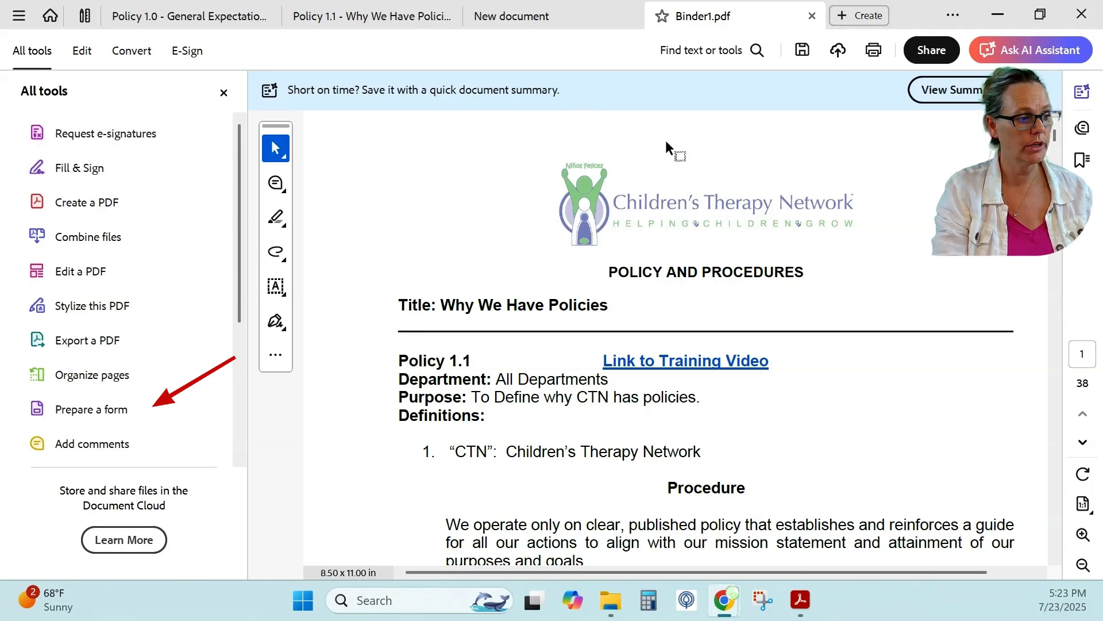
click(805, 57)
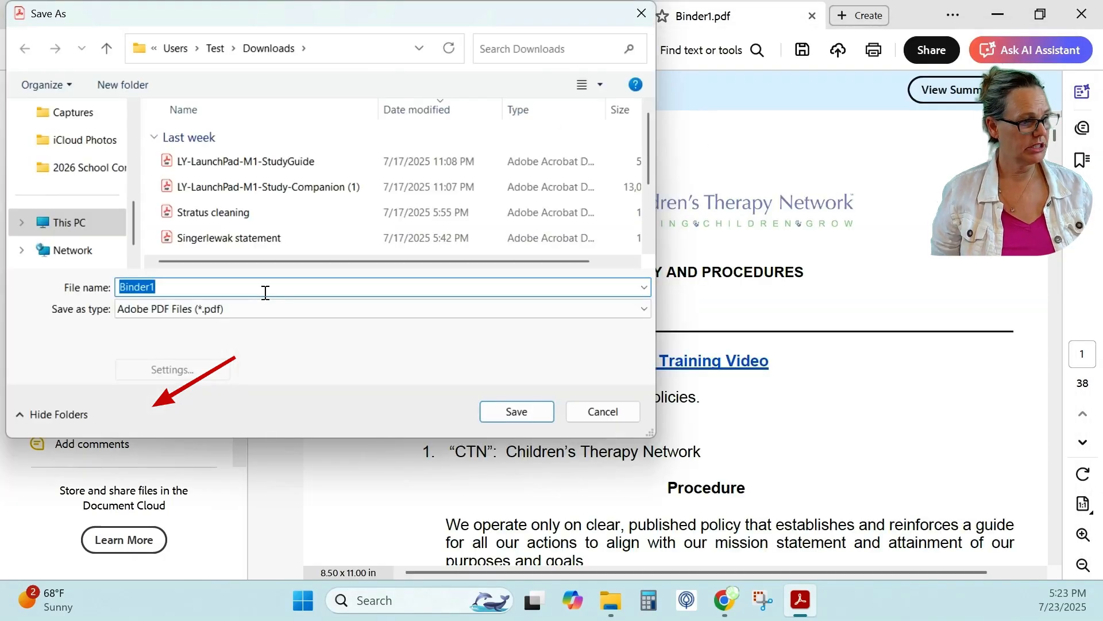
text(Test )
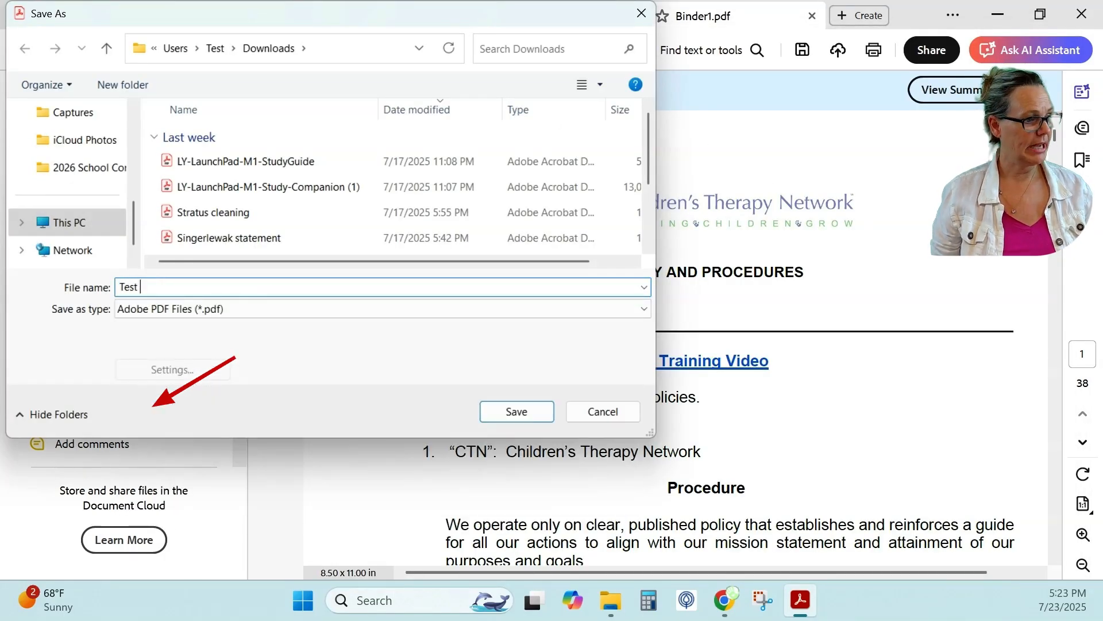
text(inder)
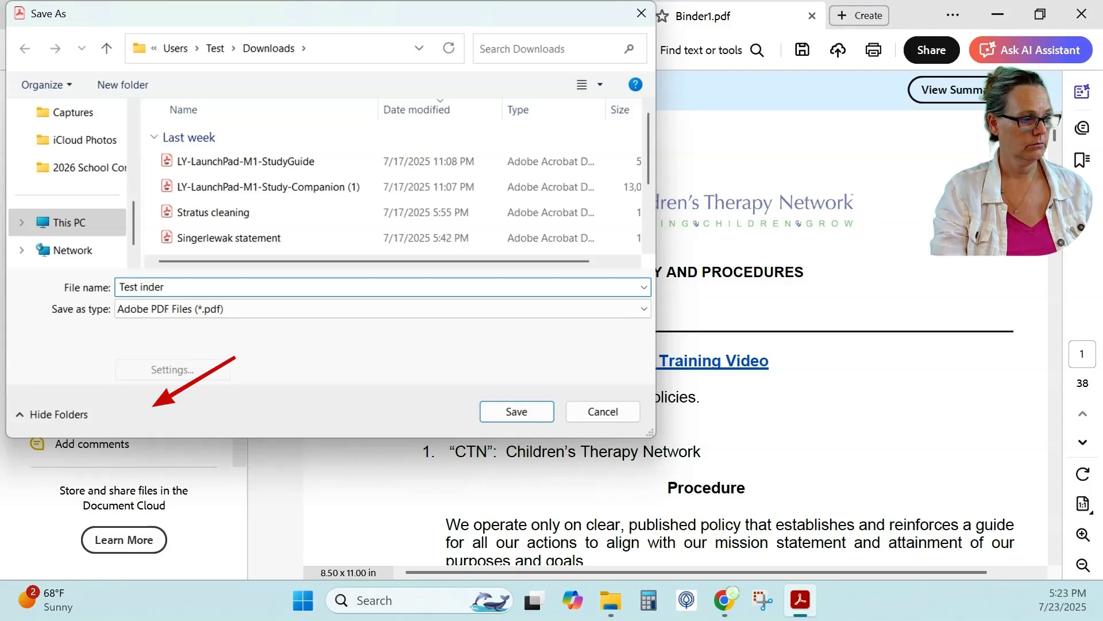
key(Return)
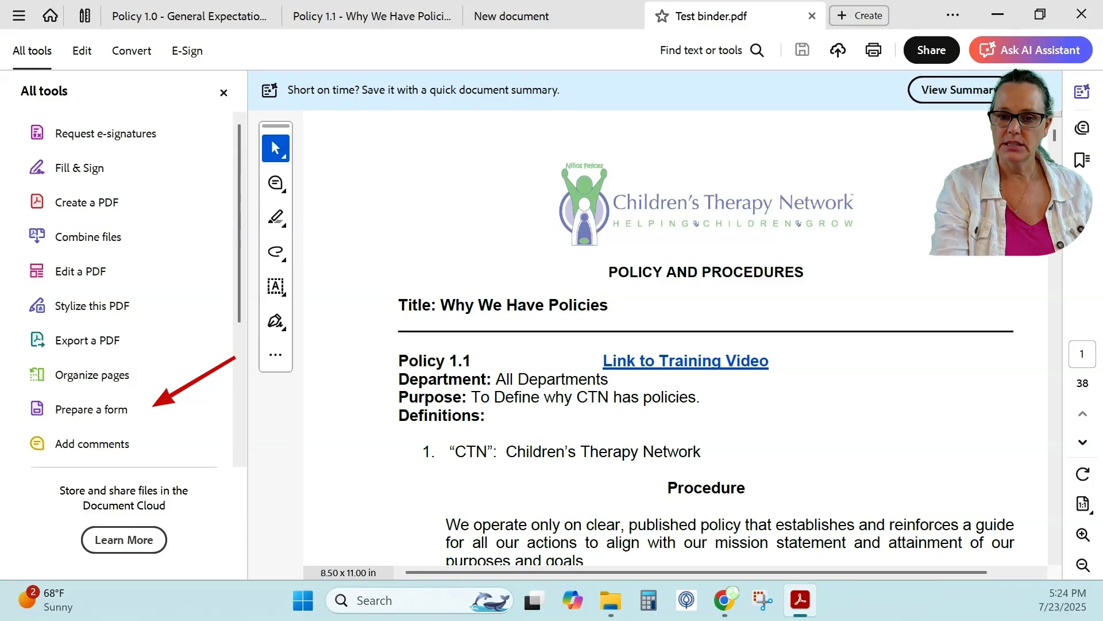
- Prepare a form from Test binder.pdf, marking the document as requiring signatures
click(873, 16)
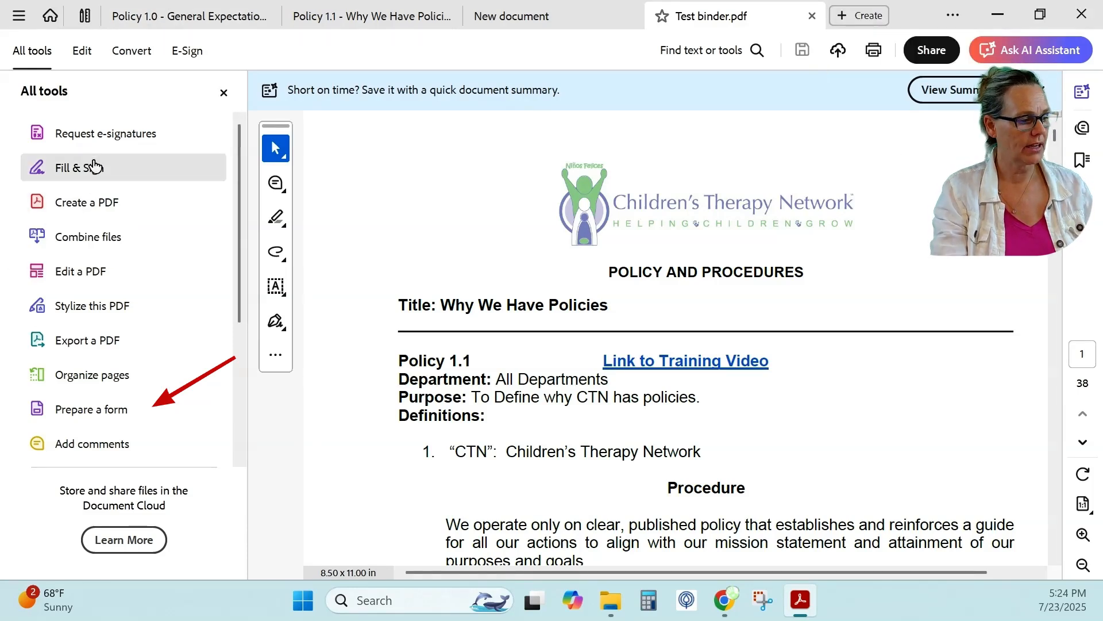
click(112, 421)
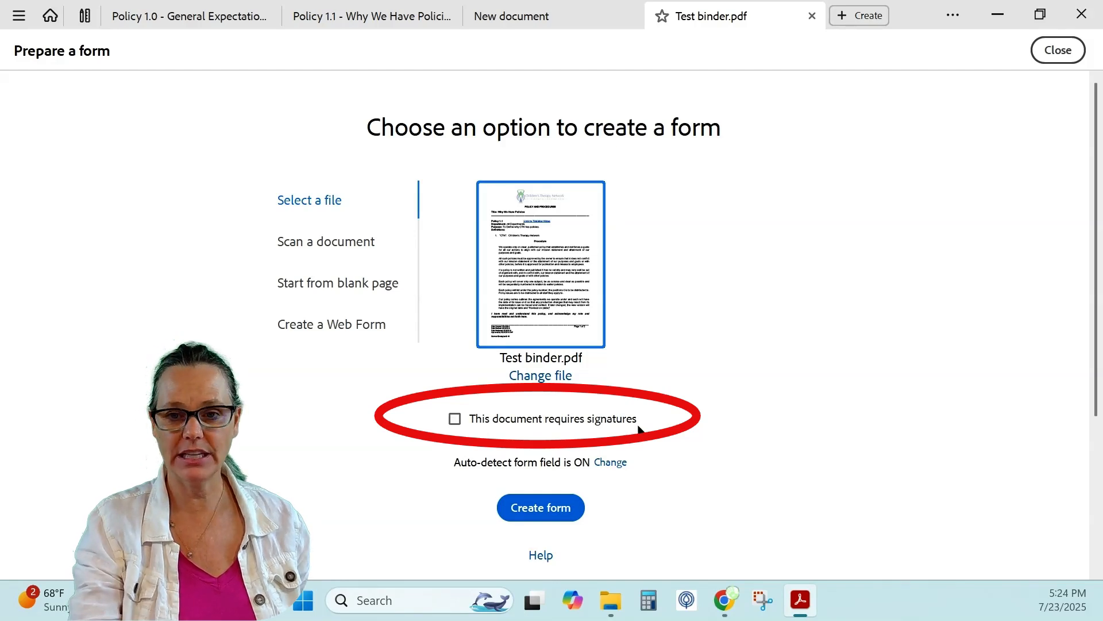
click(454, 421)
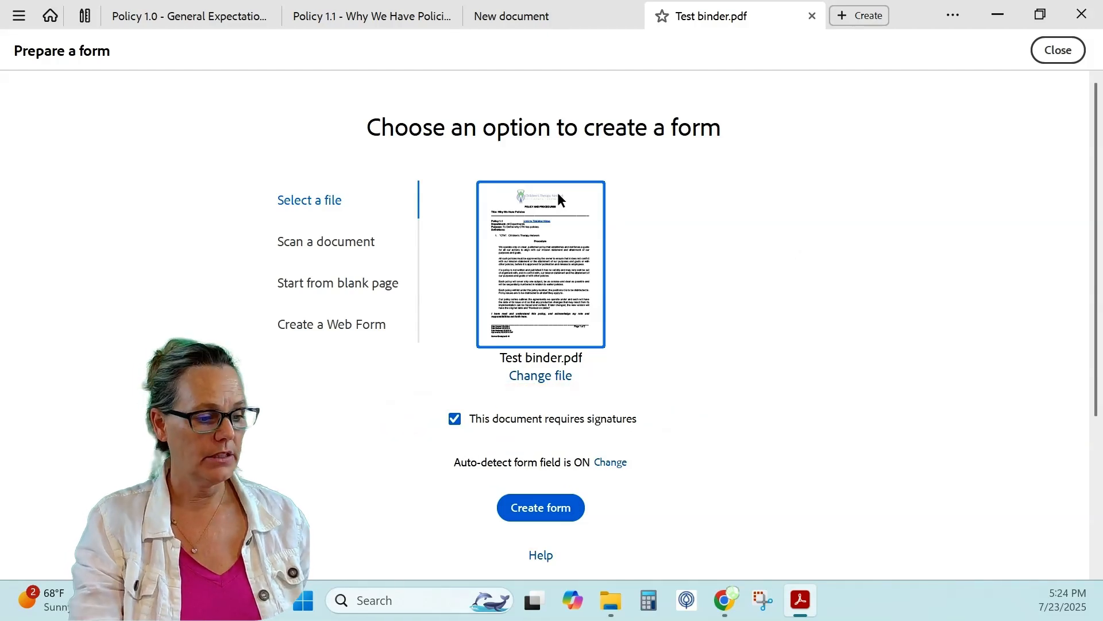
click(548, 513)
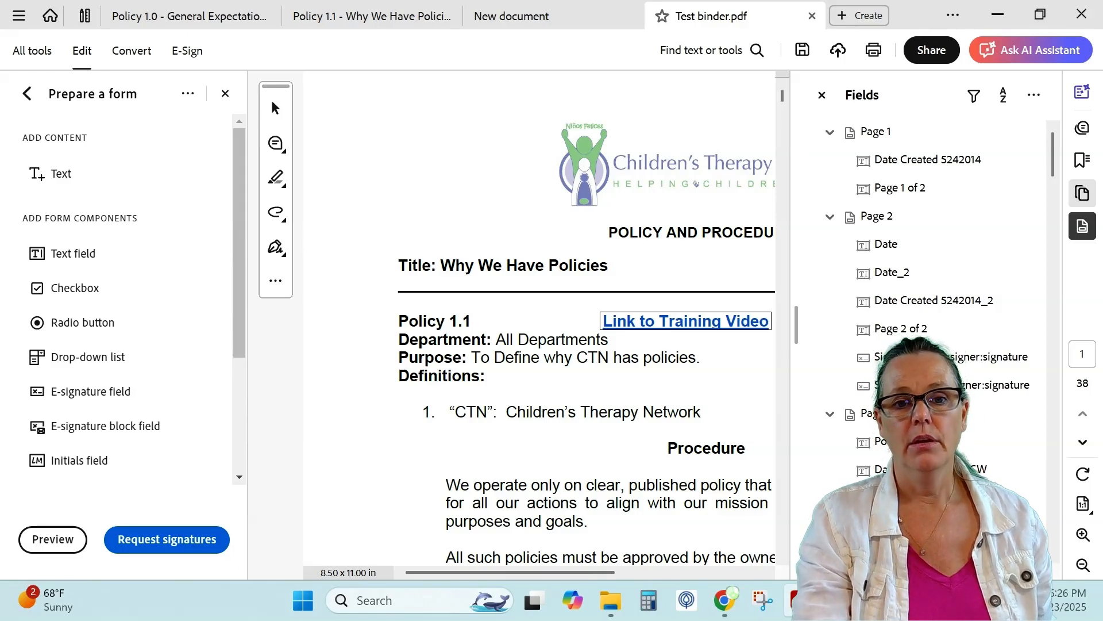
- Delete the unneeded Date Created 5242014 and Page 1 of 2 fields above the page 1 footer
click(862, 163)
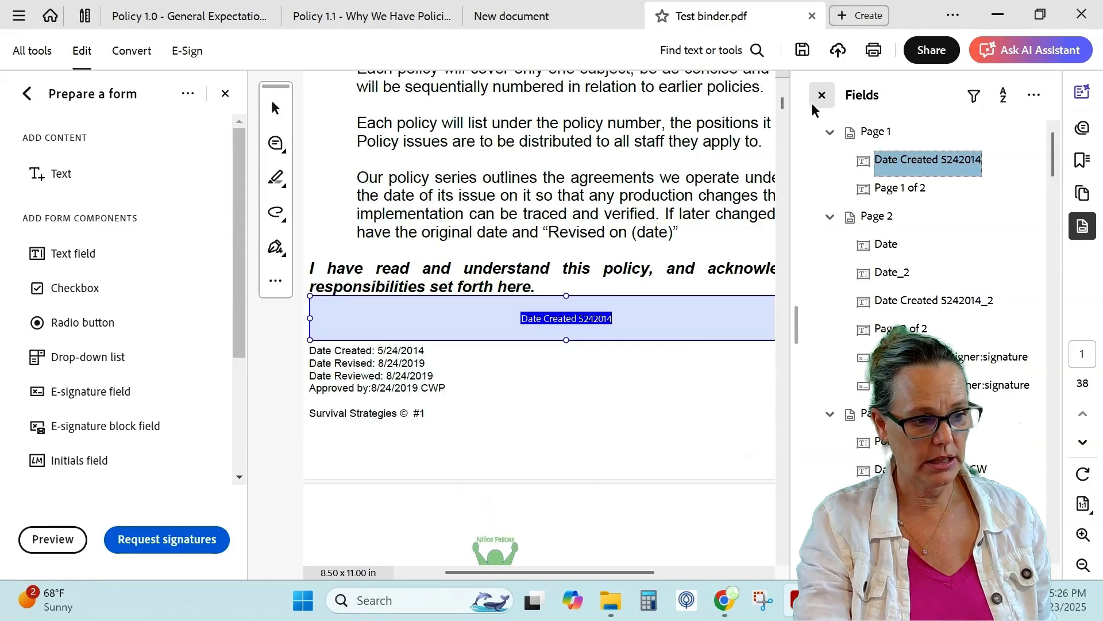
click(822, 95)
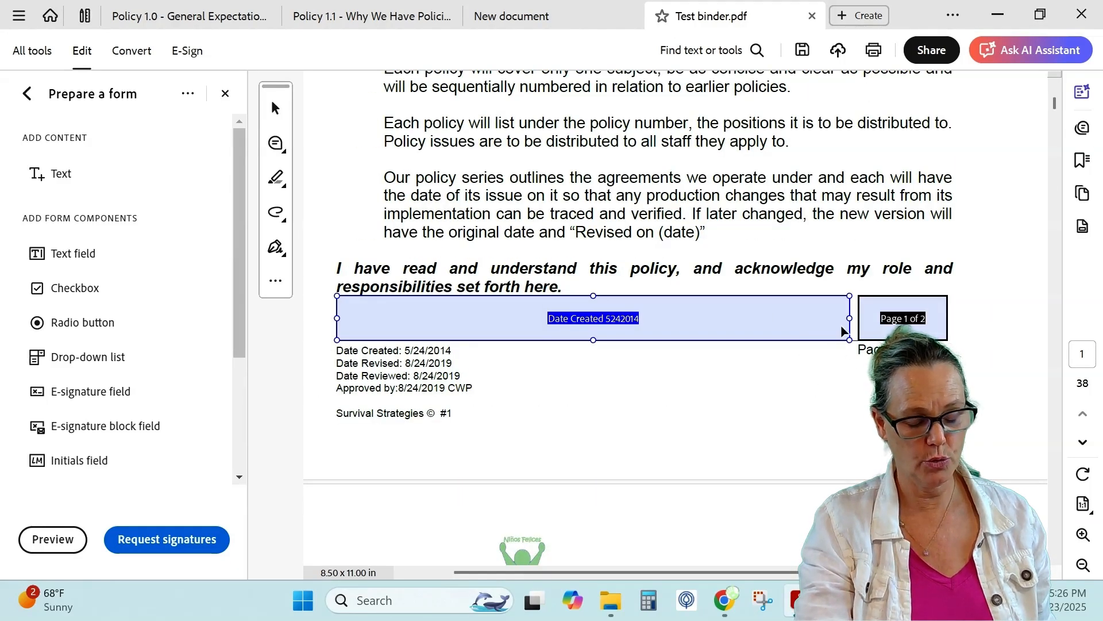
key(Delete)
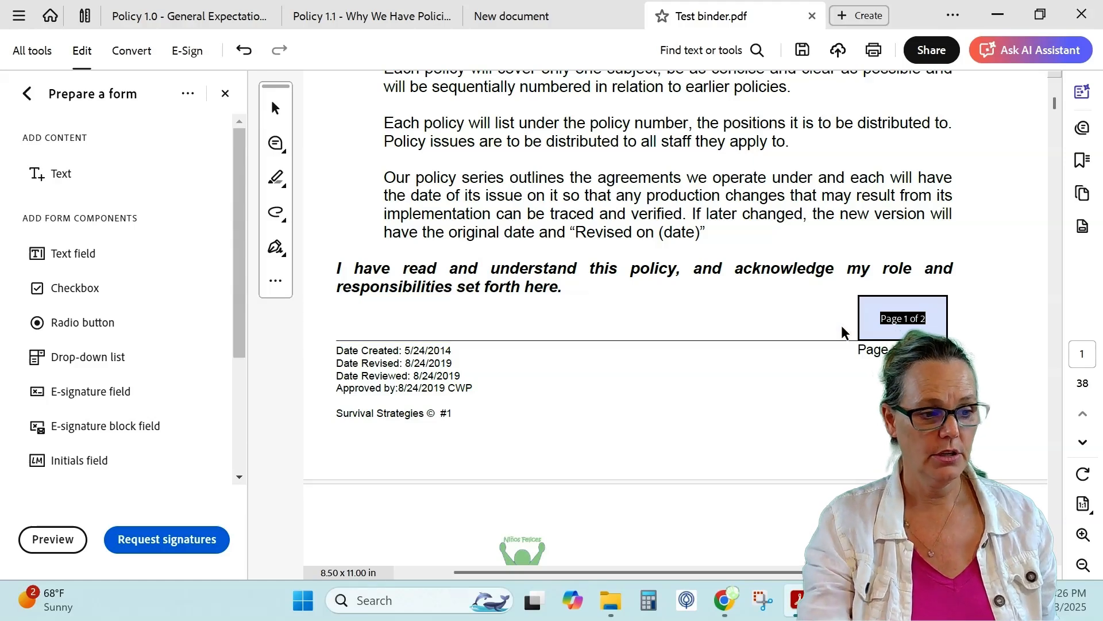
click(899, 322)
key(Delete)
- Check the signature and date fields on page 2, and delete the Date Created 5242014_2 and Page 2 of 2 footer fields
scroll(701, 424, down, 5)
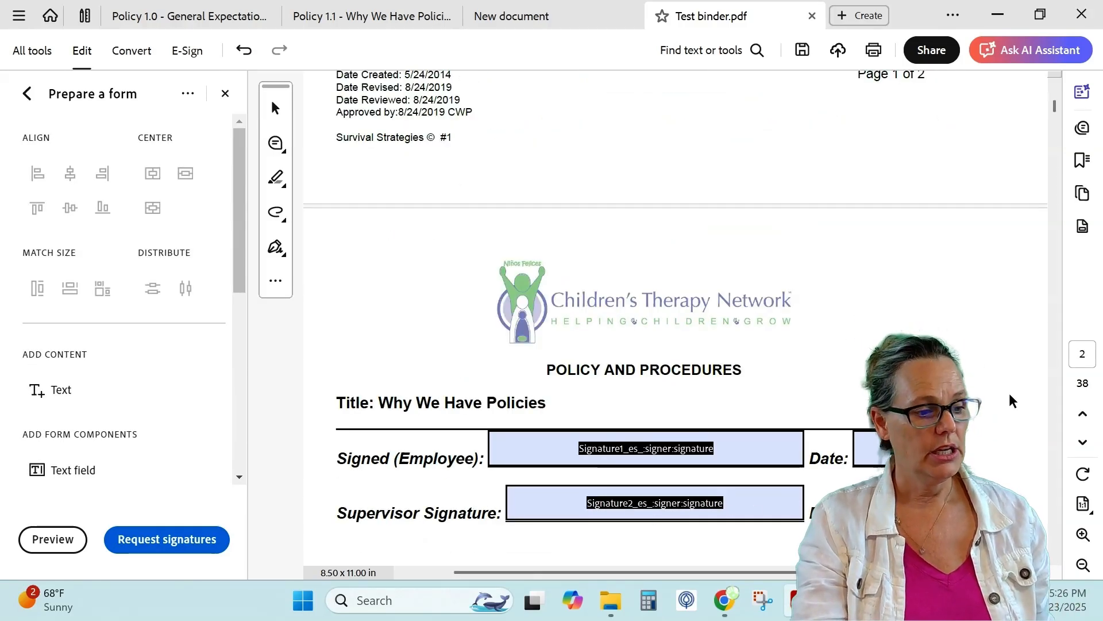
click(657, 459)
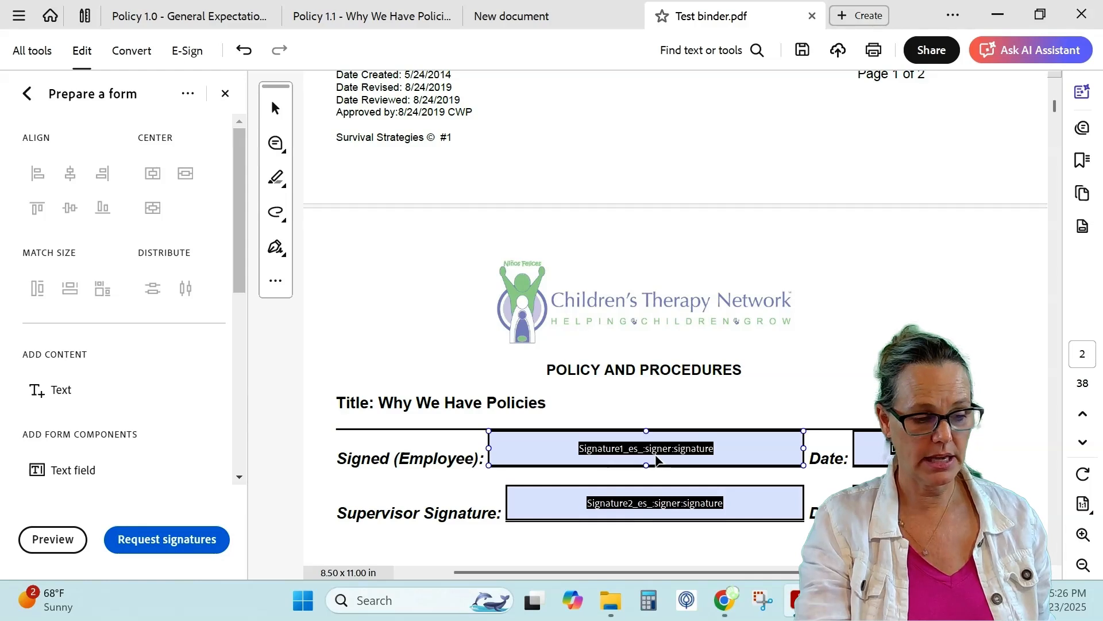
click(867, 457)
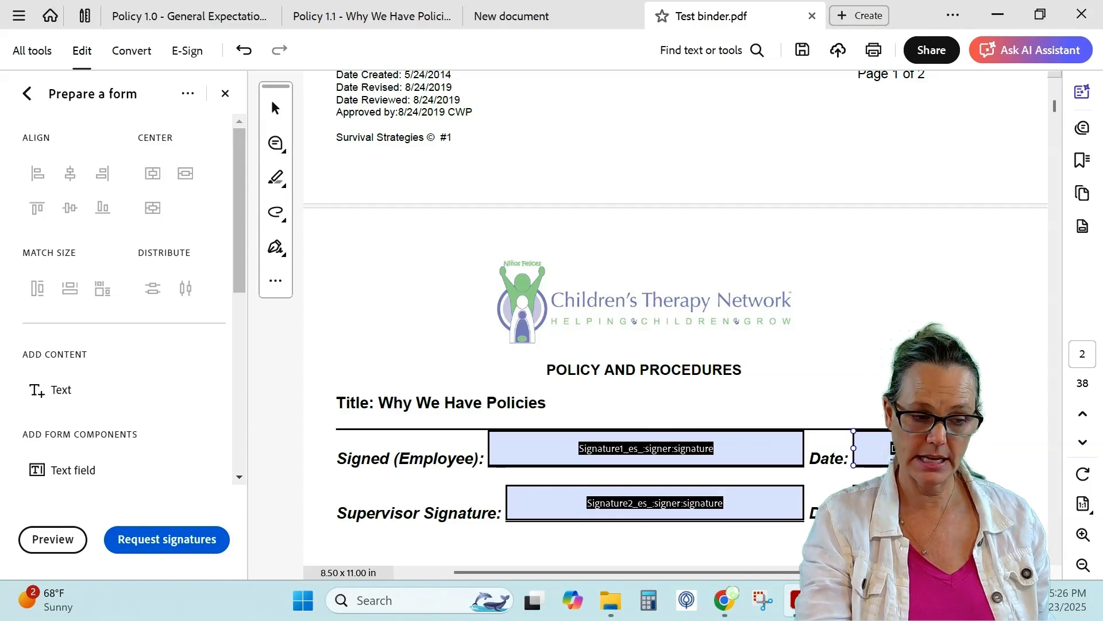
scroll(1034, 435, down, 10)
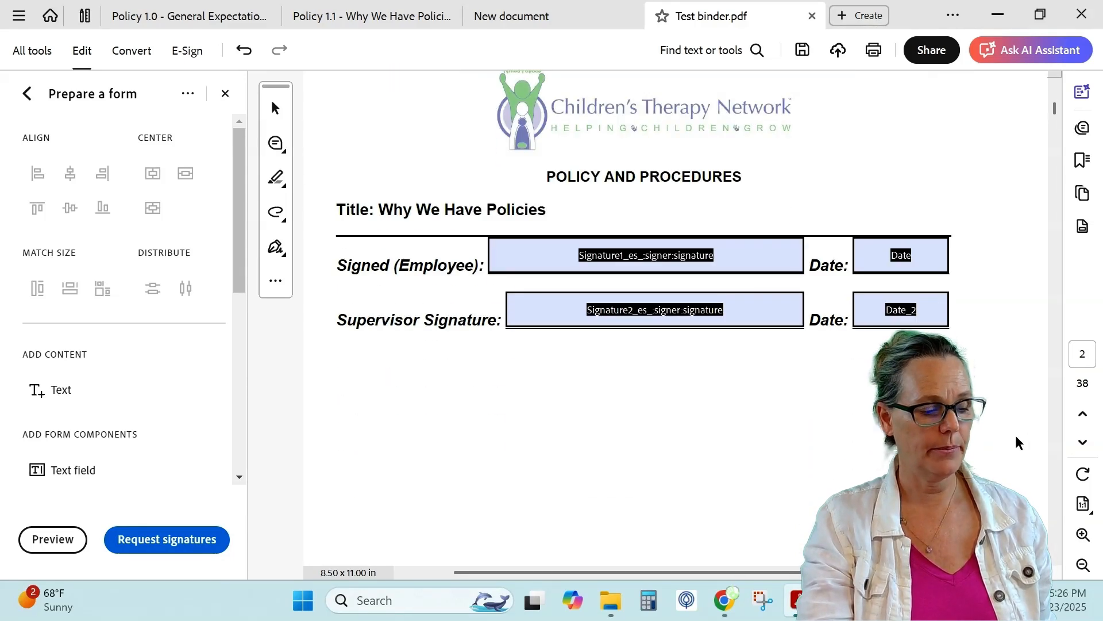
scroll(1019, 442, down, 3)
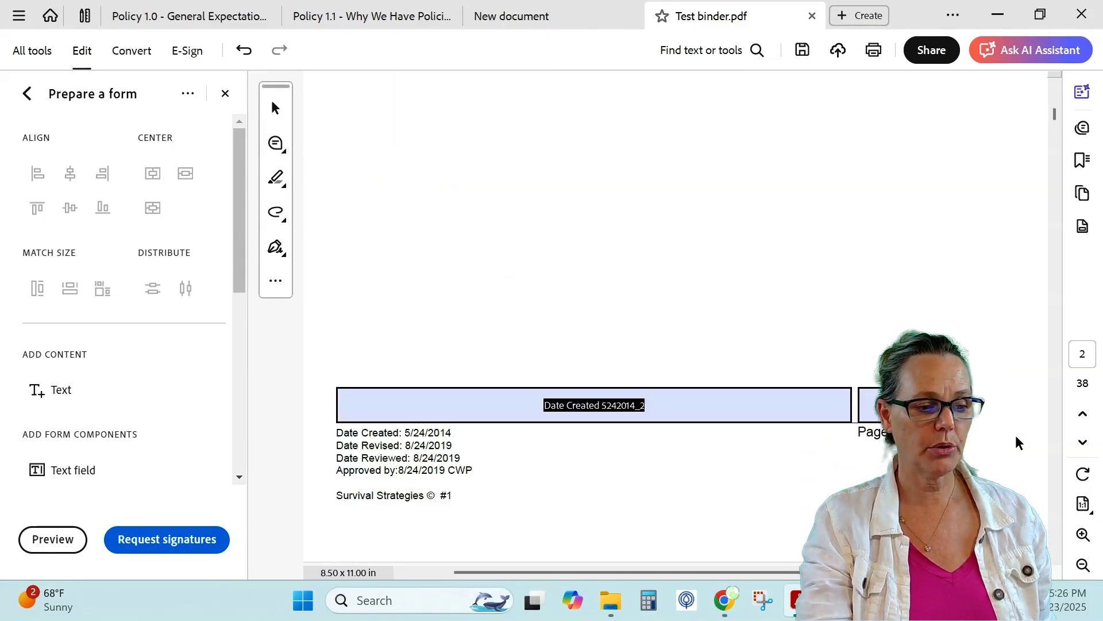
click(777, 421)
key(Delete)
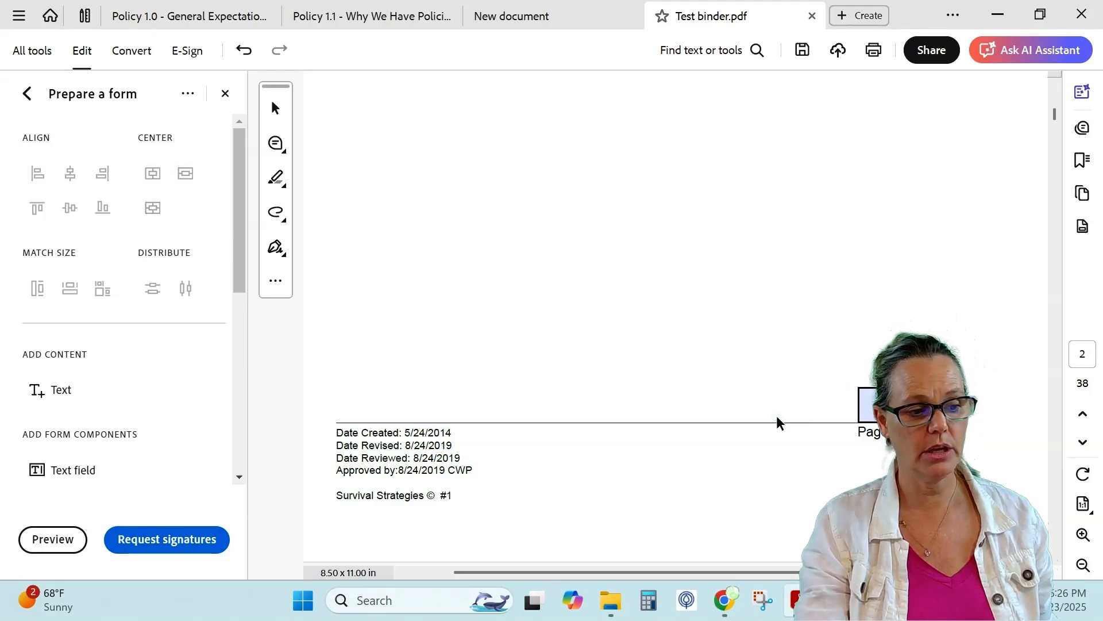
key(Delete)
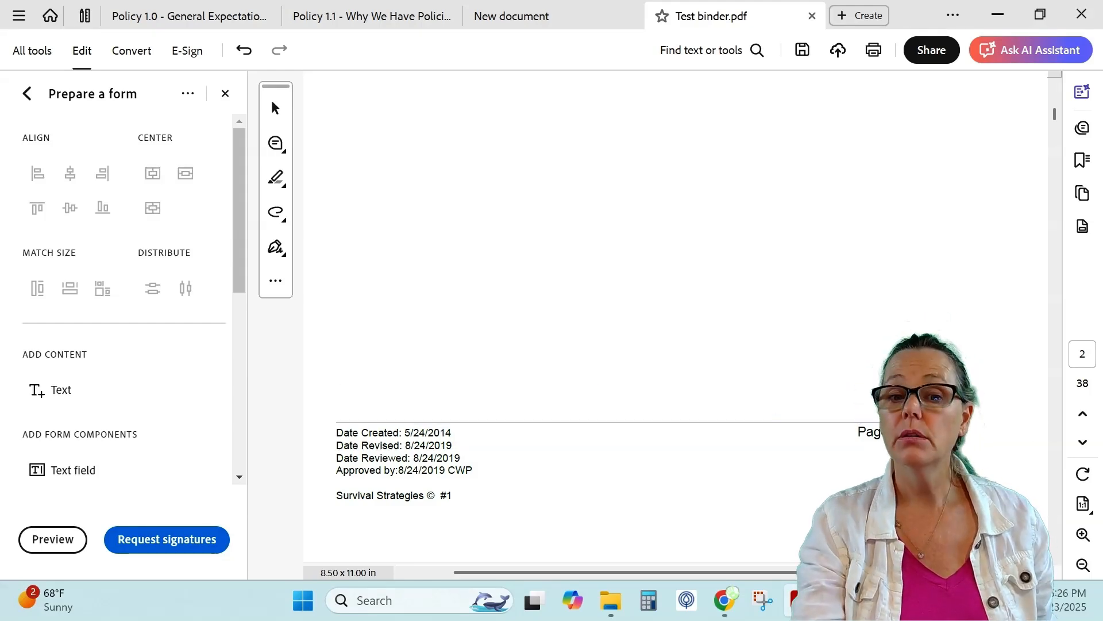
- Delete the unneeded Policy 12 field beneath the Code of Conduct title on page 3
scroll(582, 471, down, 5)
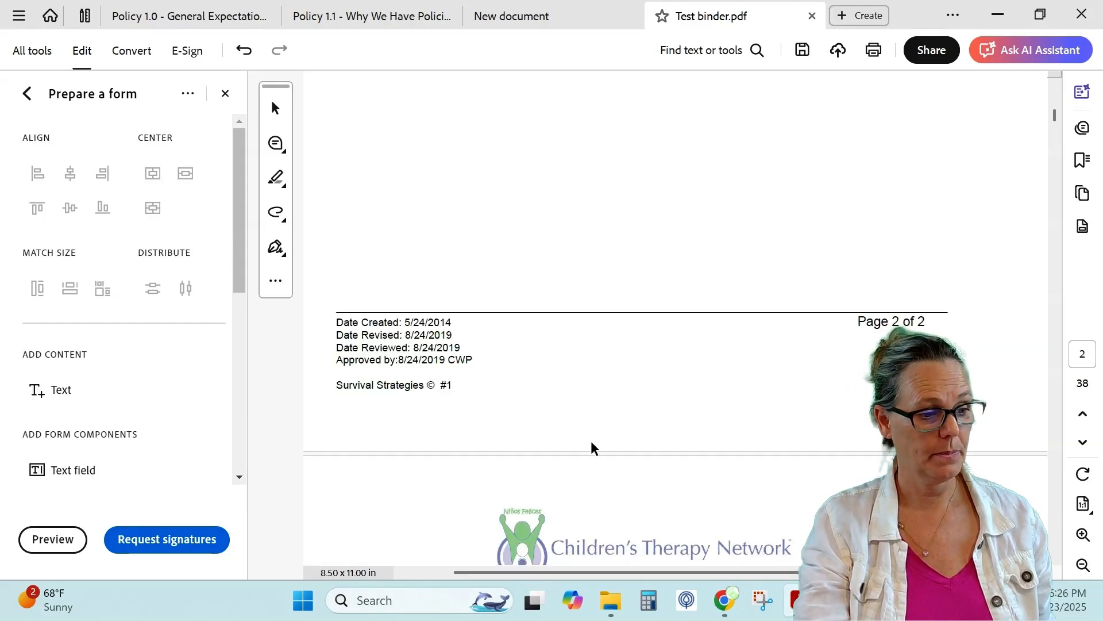
click(740, 454)
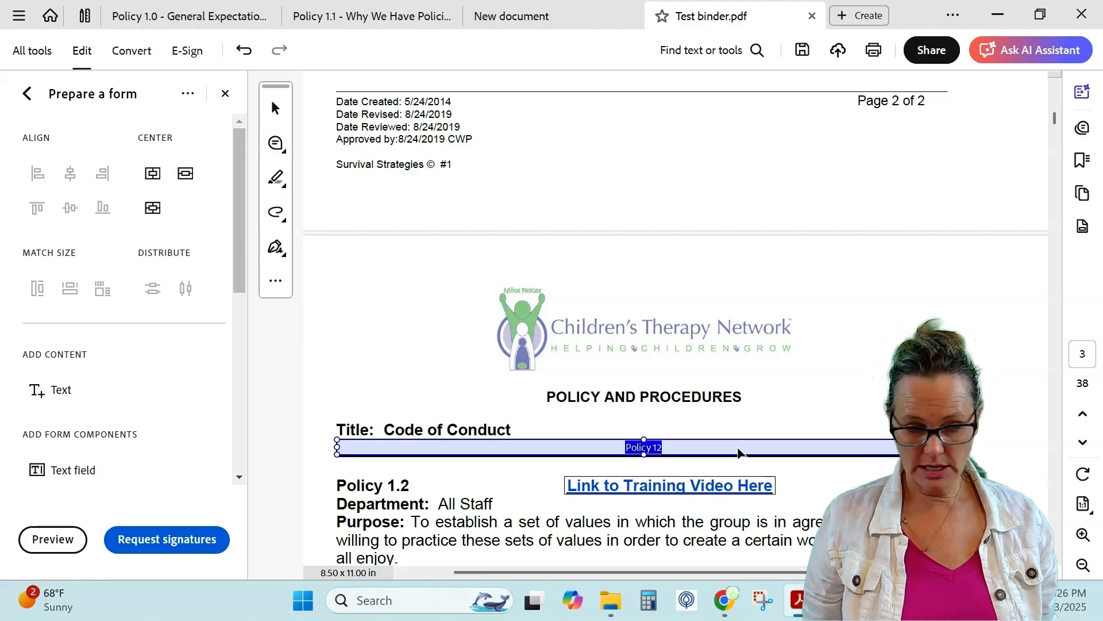
key(Delete)
scroll(741, 454, down, 9)
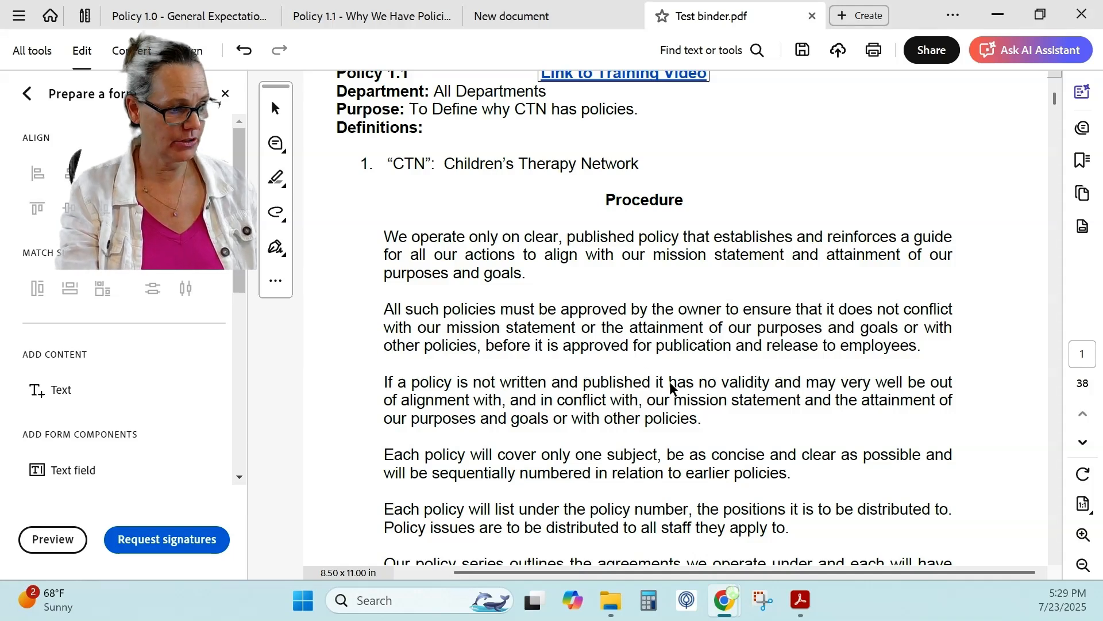
- Request e-signatures for Test binder, add two signers by their e-mail addresses, and proceed to specifying where to sign
click(187, 545)
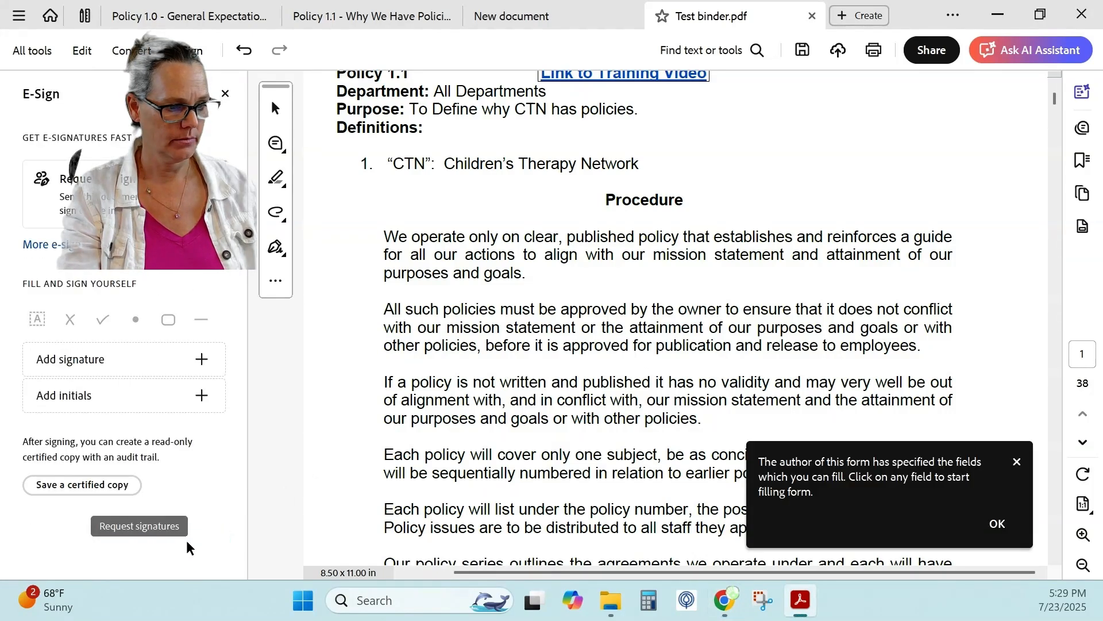
click(648, 600)
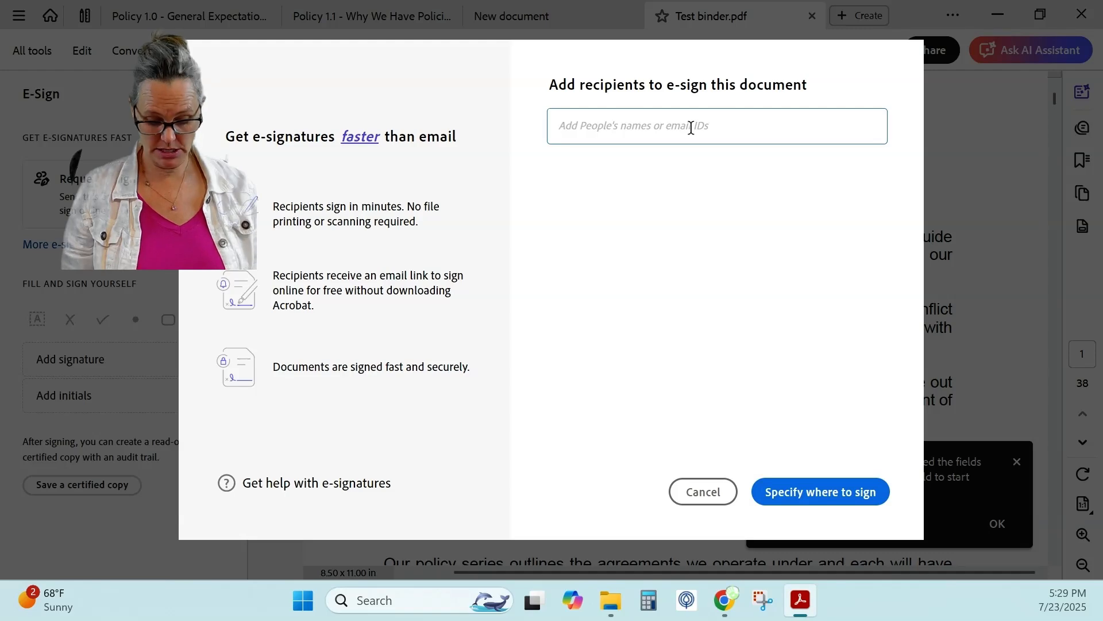
text(Jane)
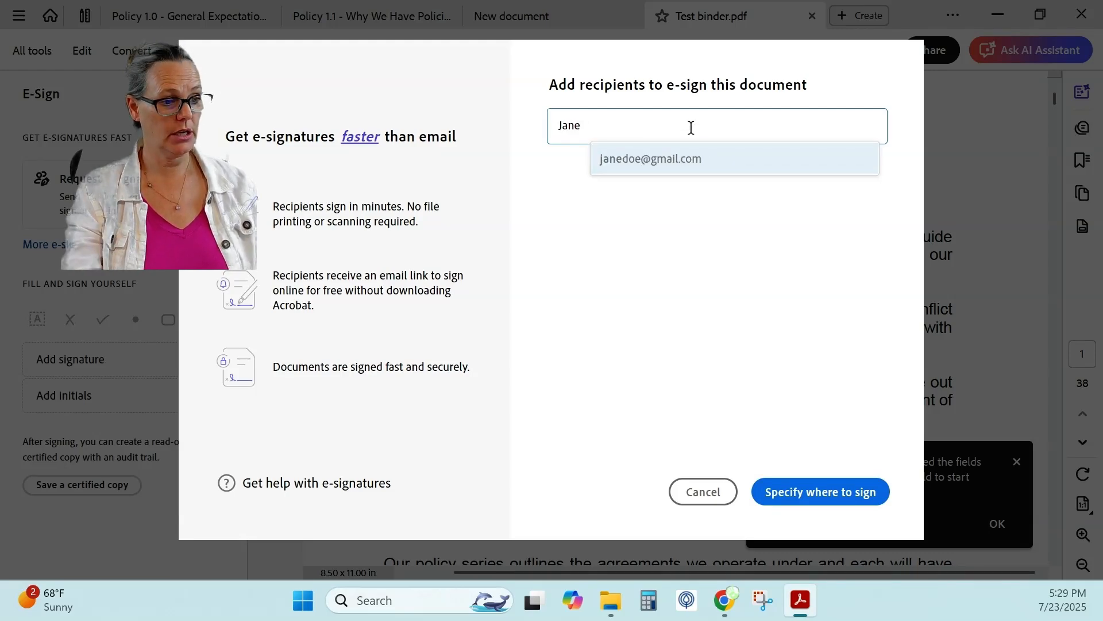
click(686, 160)
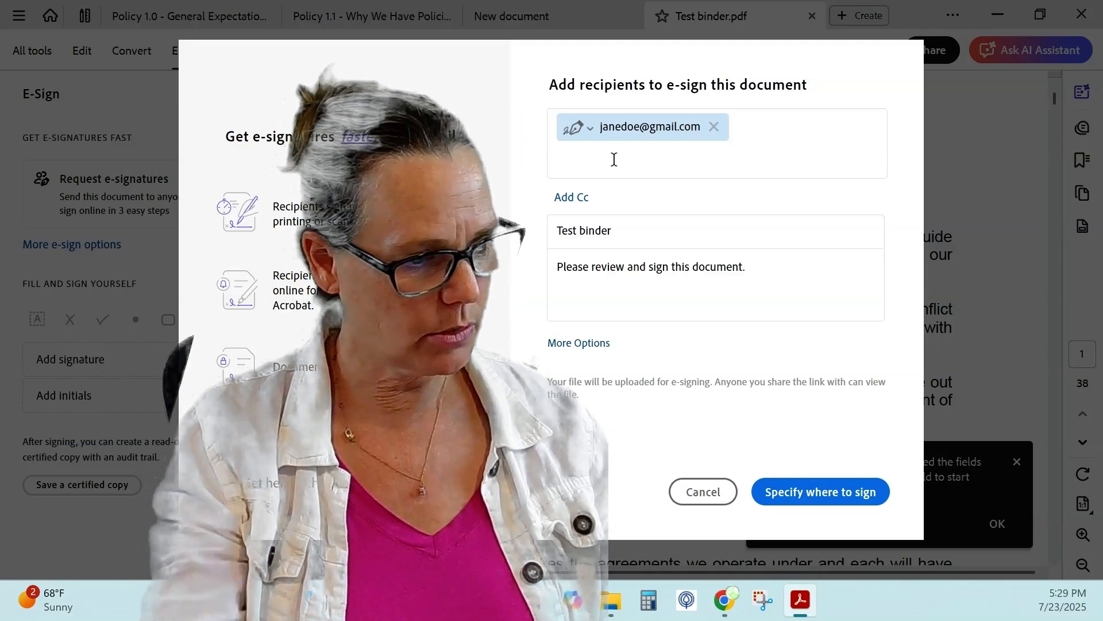
click(615, 160)
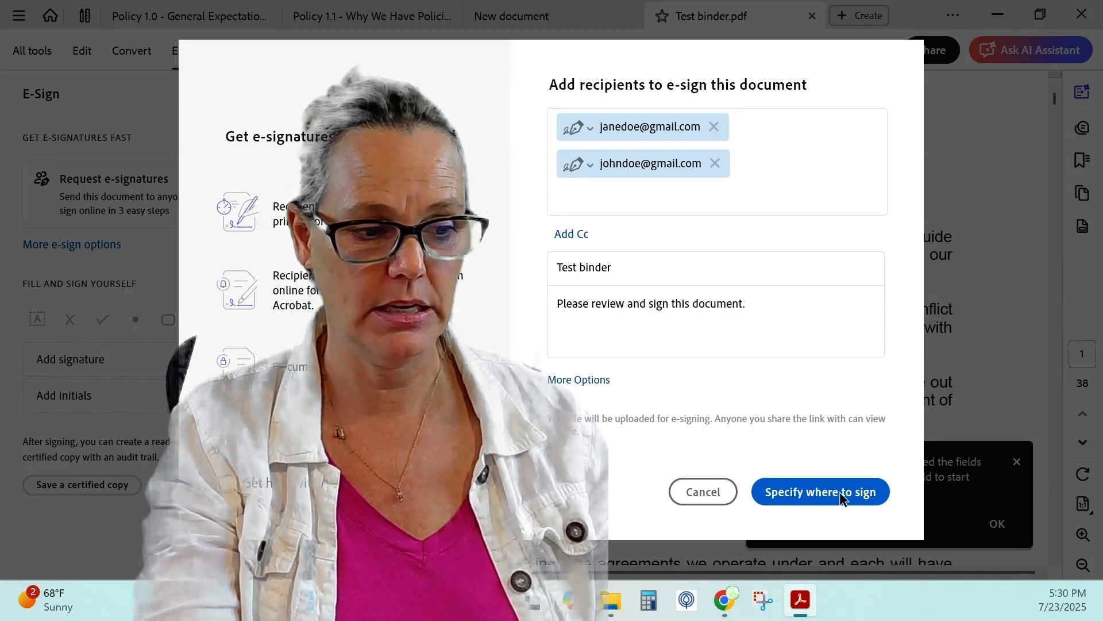
click(840, 491)
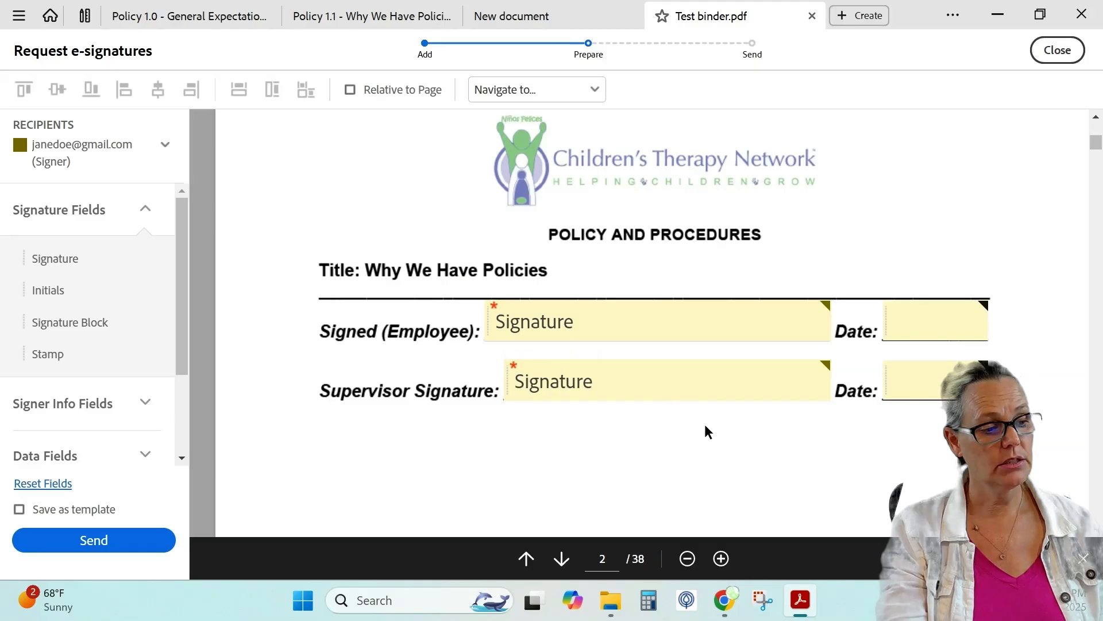
- Assign the Supervisor Signature field on page 2 to the second signer
right_click(763, 381)
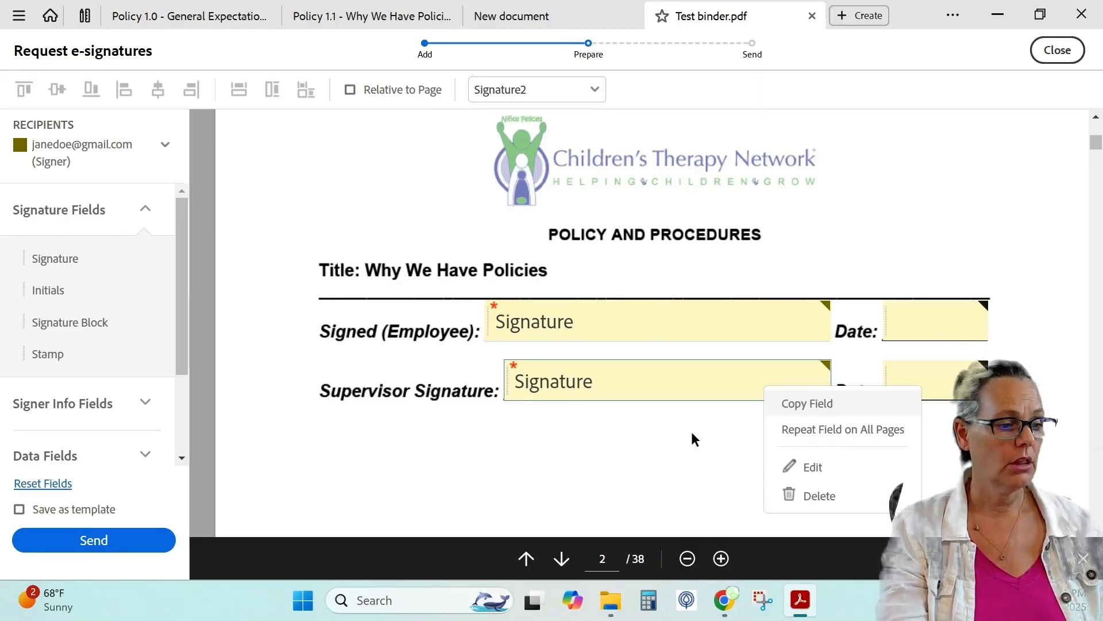
click(697, 382)
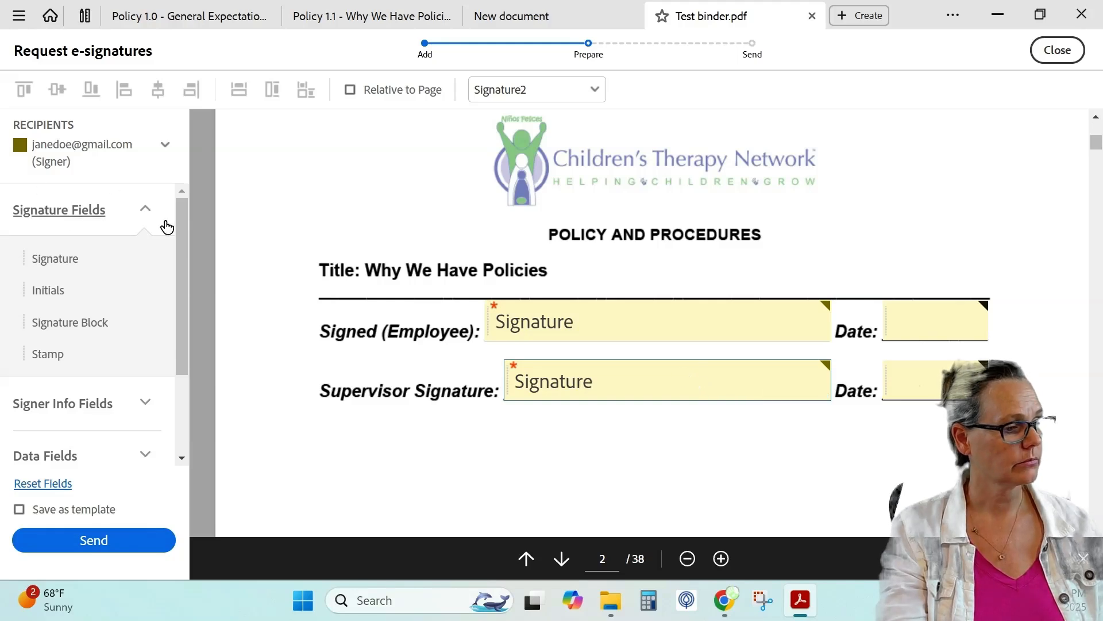
click(166, 146)
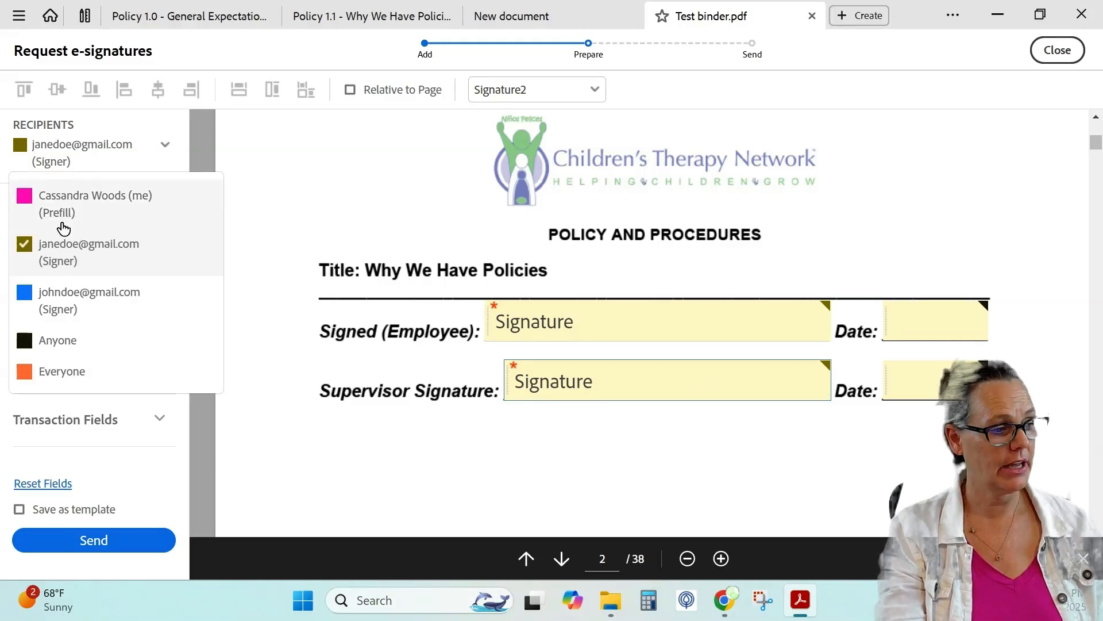
click(77, 314)
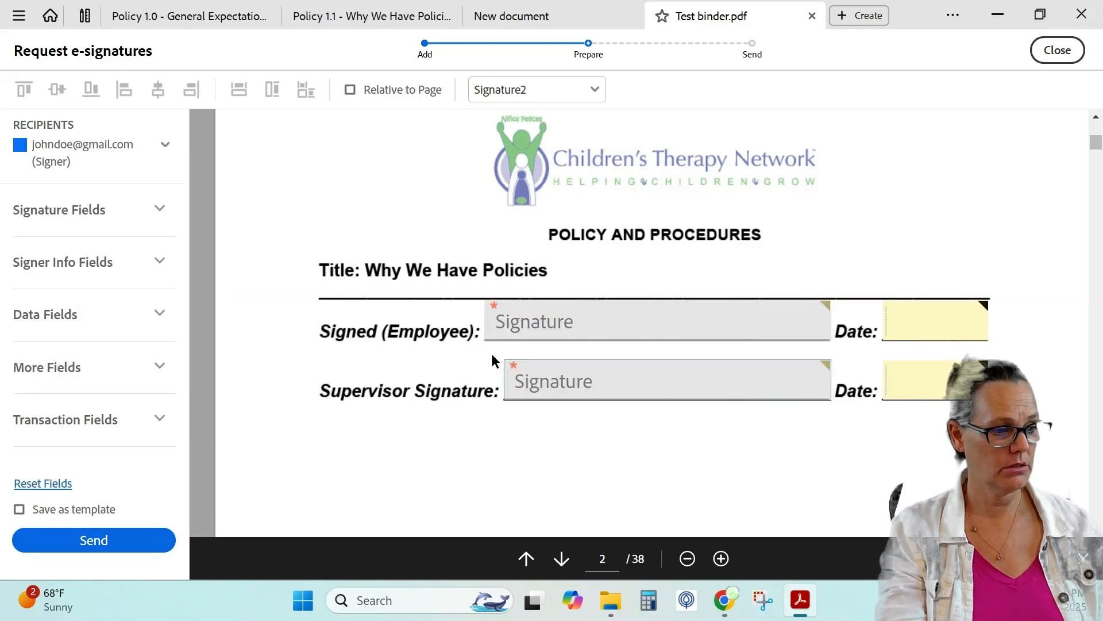
click(507, 368)
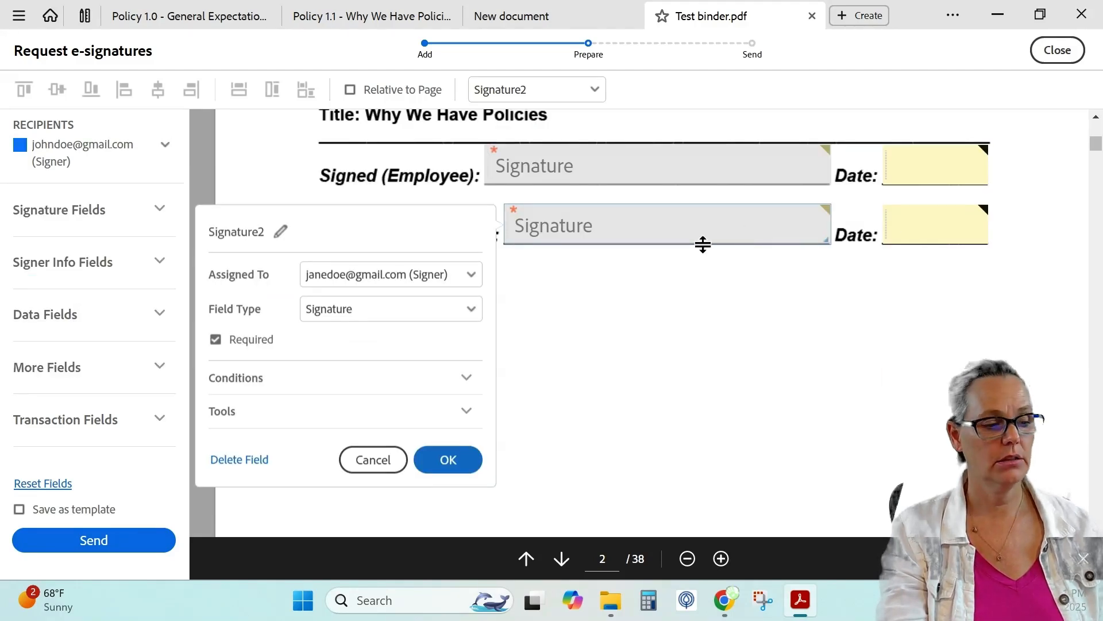
click(480, 281)
click(450, 314)
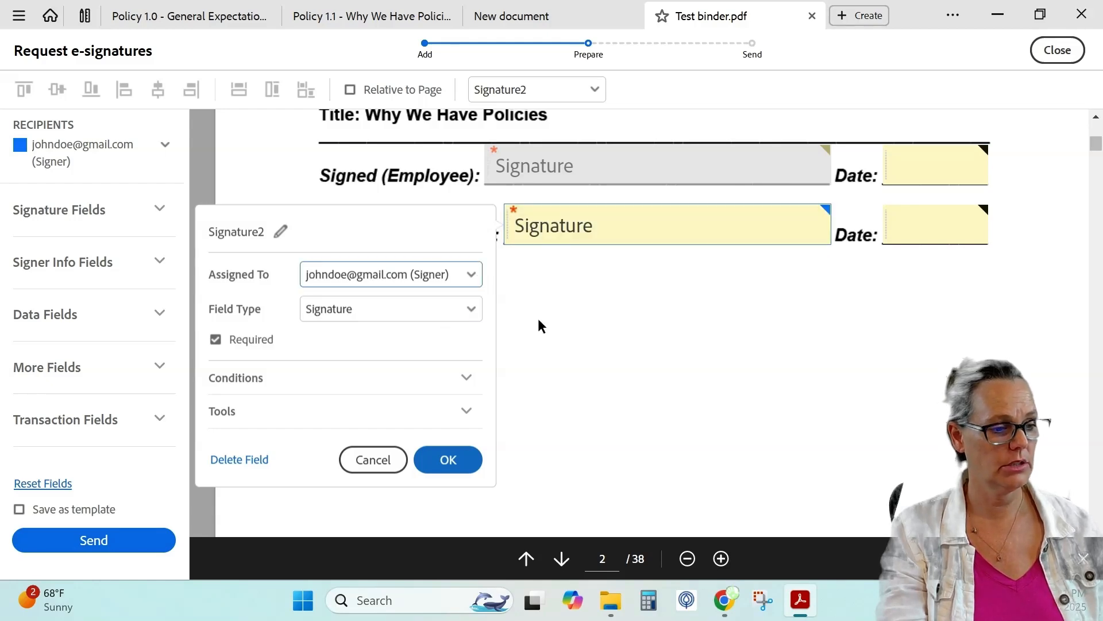
click(701, 333)
- Check which signer the employee signature field on page 2 is assigned to and review the surrounding pages
click(662, 166)
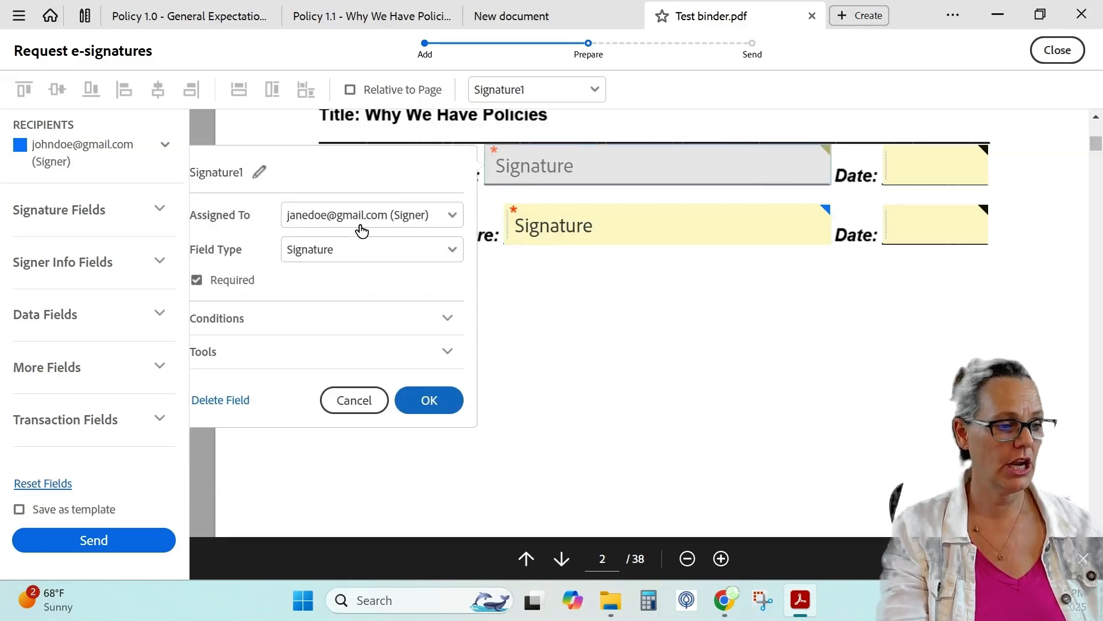
click(726, 331)
scroll(612, 330, up, 5)
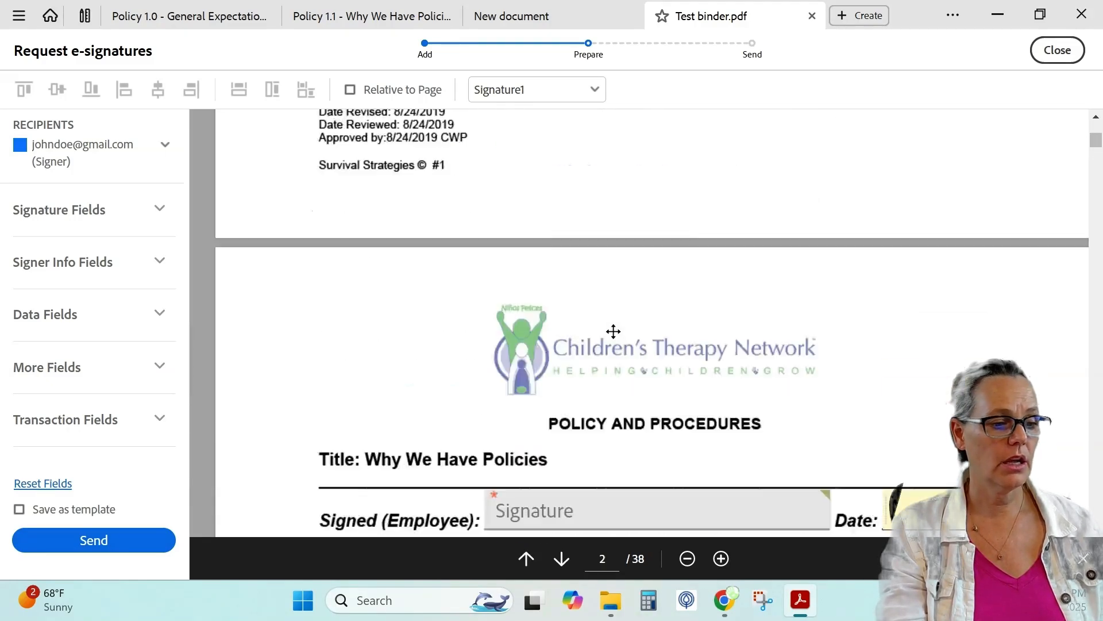
scroll(613, 332, down, 5)
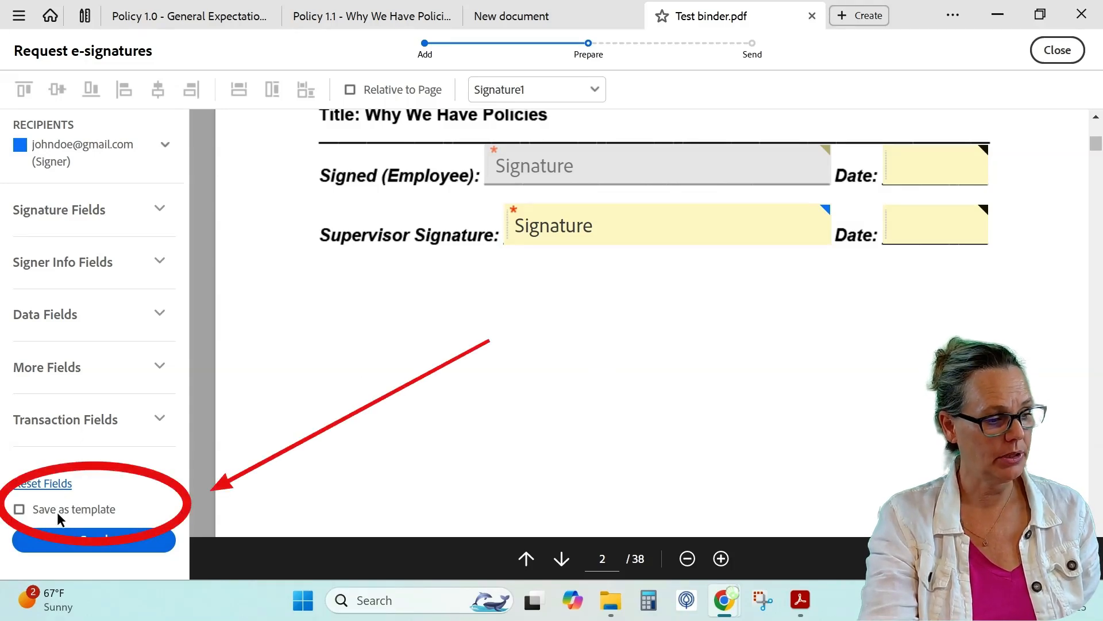
- Reset the document's fields, discarding all current edits
click(56, 487)
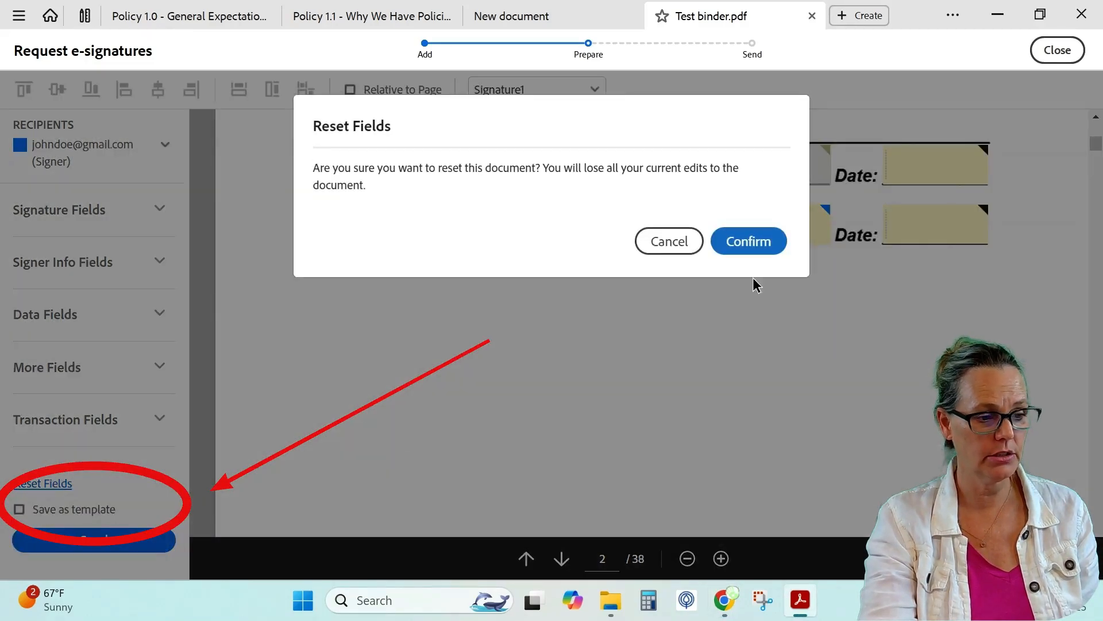
click(757, 252)
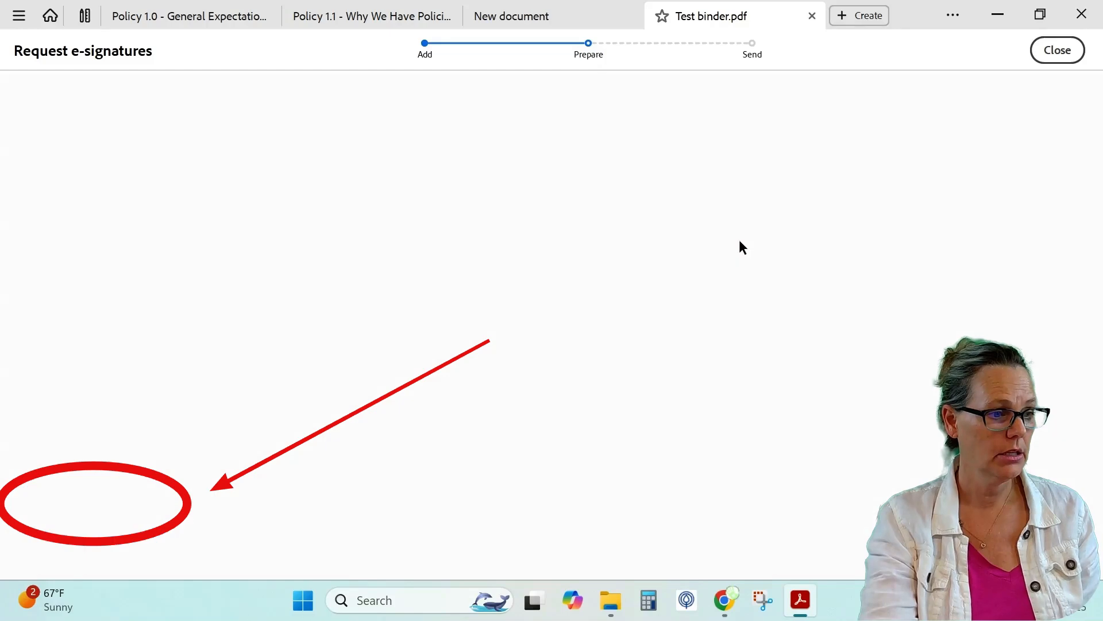